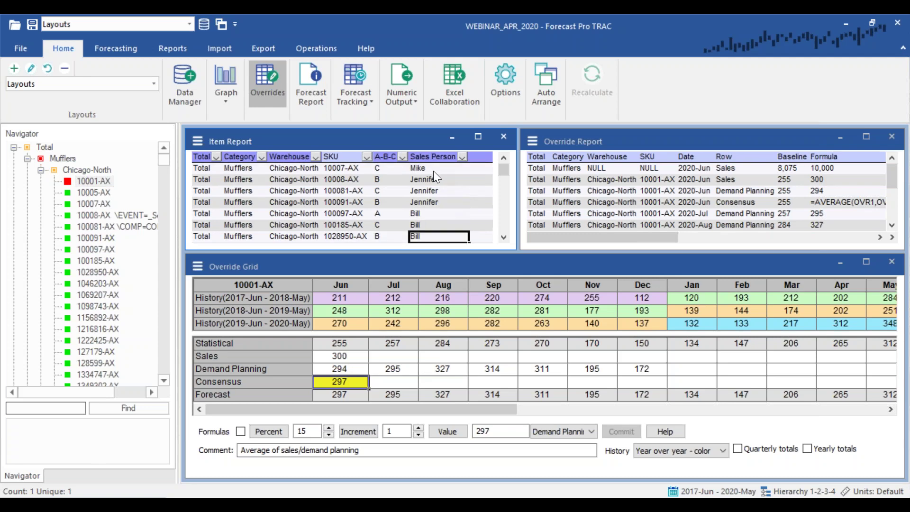
Look through the Item Report's SKU rows to see which sales person is assigned to each item.
key("Down")
key("Down")
key("Down")
key("Down")
key("Down")
key("Down")
key("Down")
key("Down")
key("Down")
key("Down")
key("Down")
key("Down")
key("Down")
key("Down")
key("Down")
key("Down")
key("Down")
key("Down")
key("Down")
key("Down")
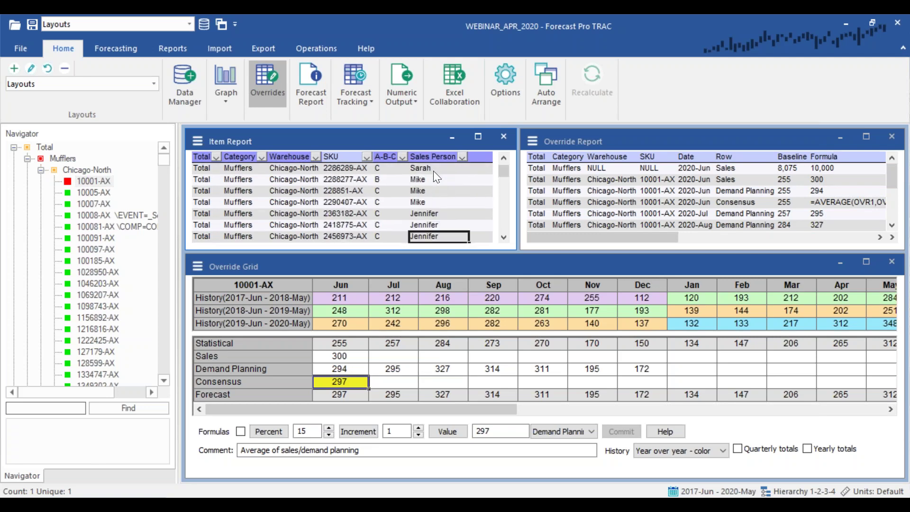
key("Down")
key("Down")
key("Down")
key("Down")
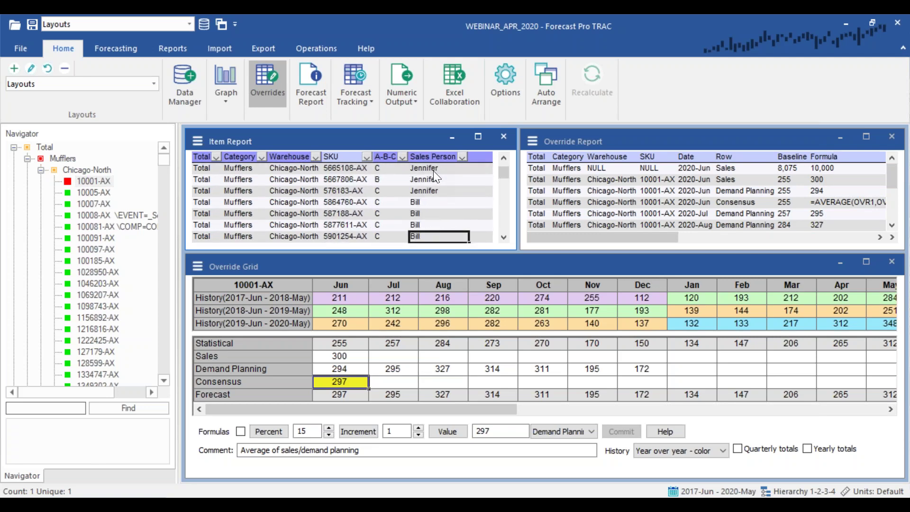
Start an Excel Collaboration export with items filtered into a single file by Sales Person.
left_click(439, 90)
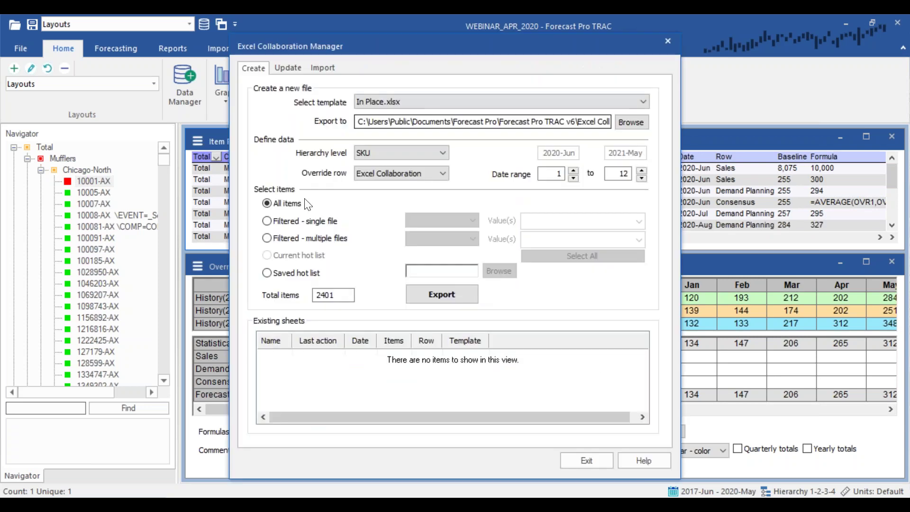
left_click(304, 221)
left_click(437, 223)
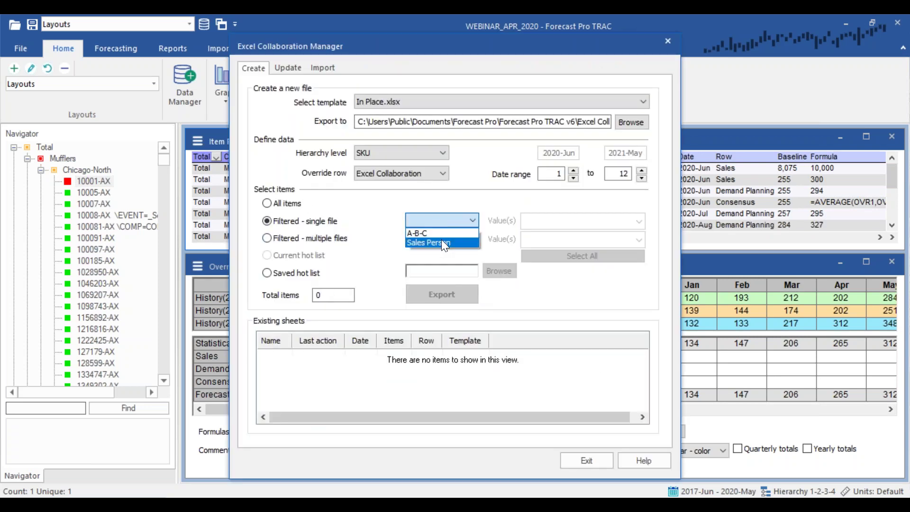
left_click(442, 241)
left_click(593, 222)
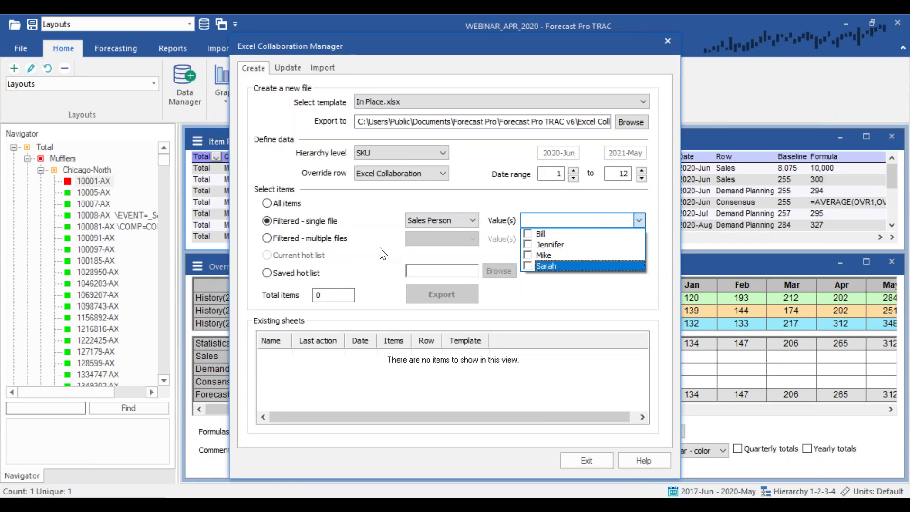
Try filtering the export into multiple files by Sales Person with all sales persons selected.
left_click(324, 241)
left_click(313, 239)
left_click(434, 239)
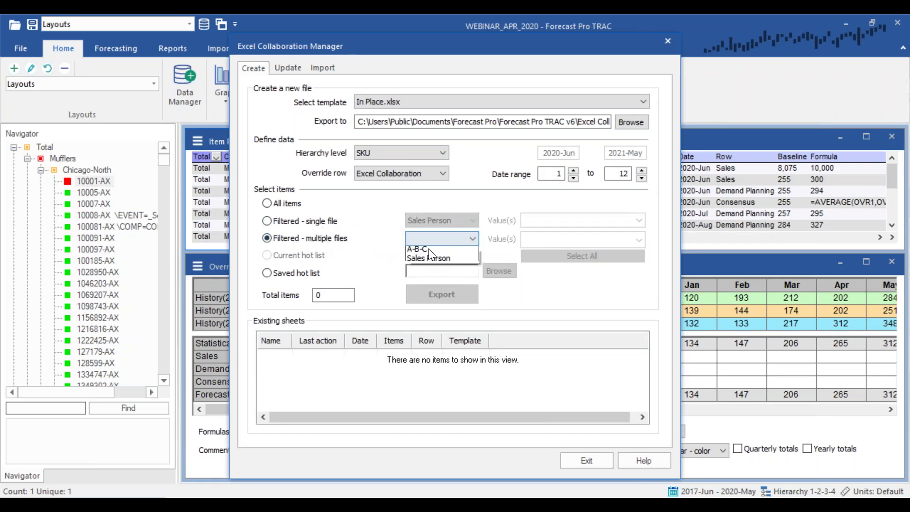
left_click(431, 260)
left_click(587, 256)
left_click(587, 243)
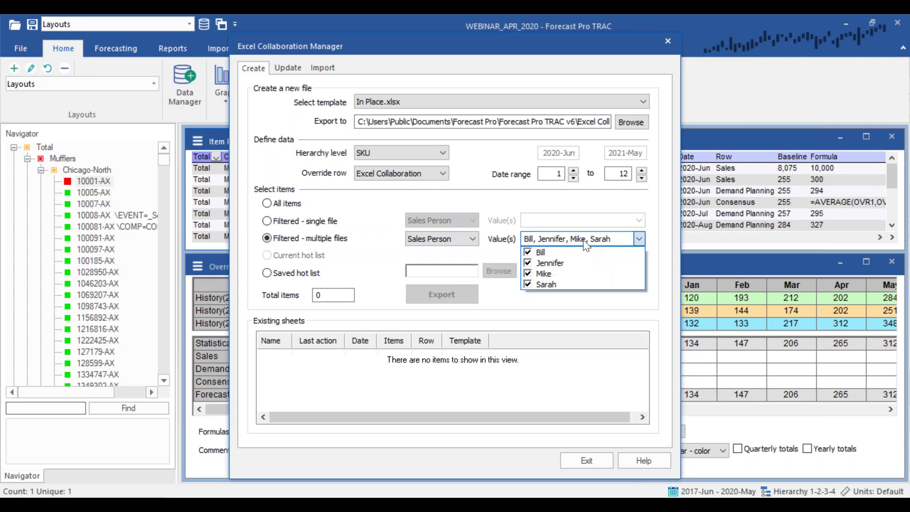
left_click(332, 225)
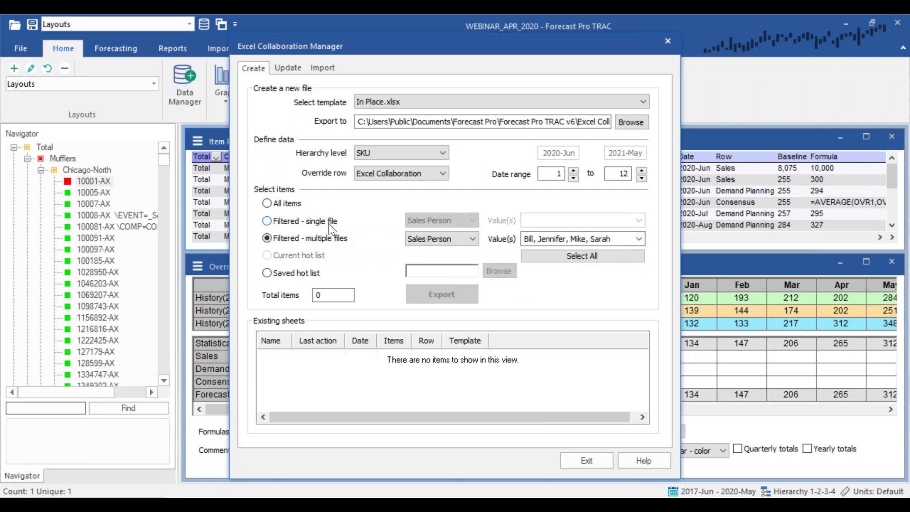
Export a single filtered file for only the third sales person in the value list, replacing the existing workbook.
left_click(329, 223)
left_click(548, 226)
left_click(544, 256)
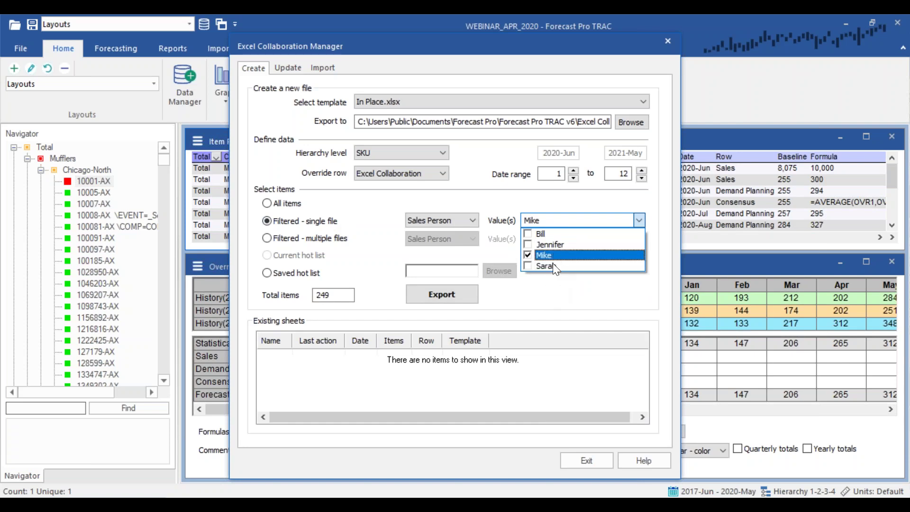
left_click(531, 285)
left_click(447, 300)
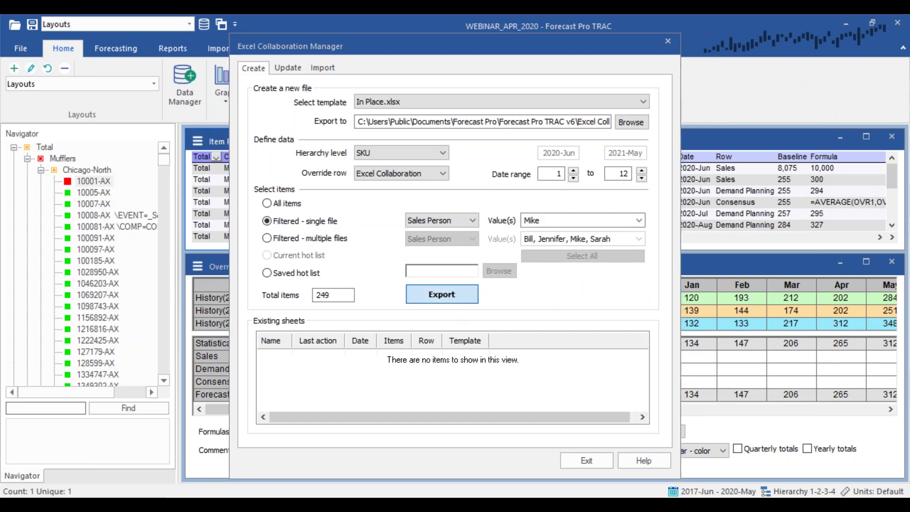
left_click(562, 370)
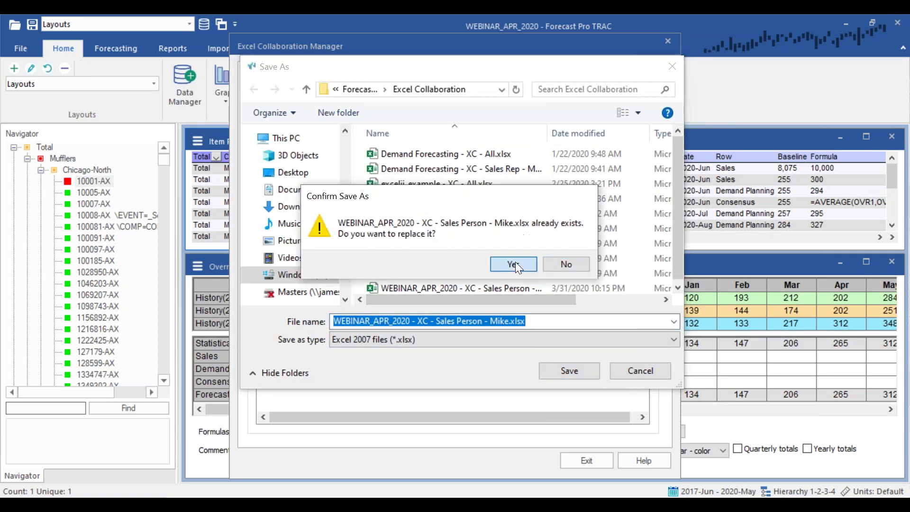
left_click(515, 264)
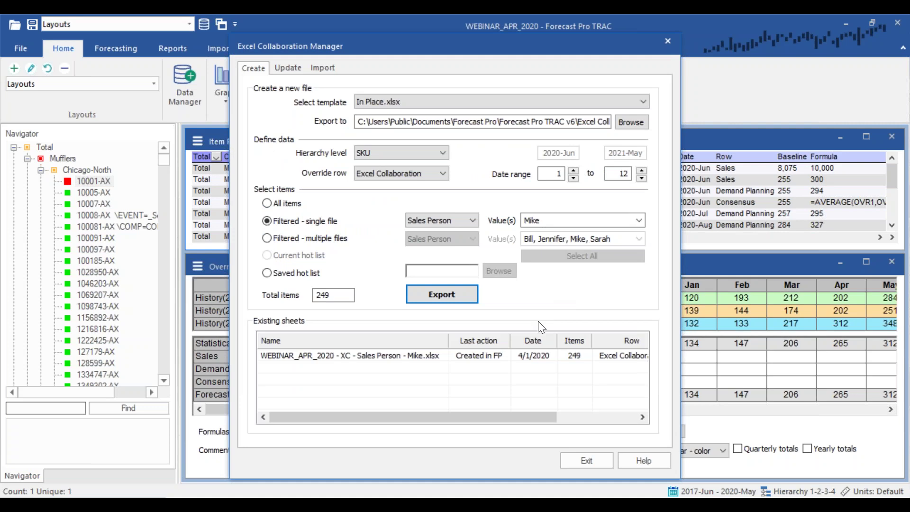
Open the newly exported sheet in Excel from the existing sheets list.
left_click(413, 357)
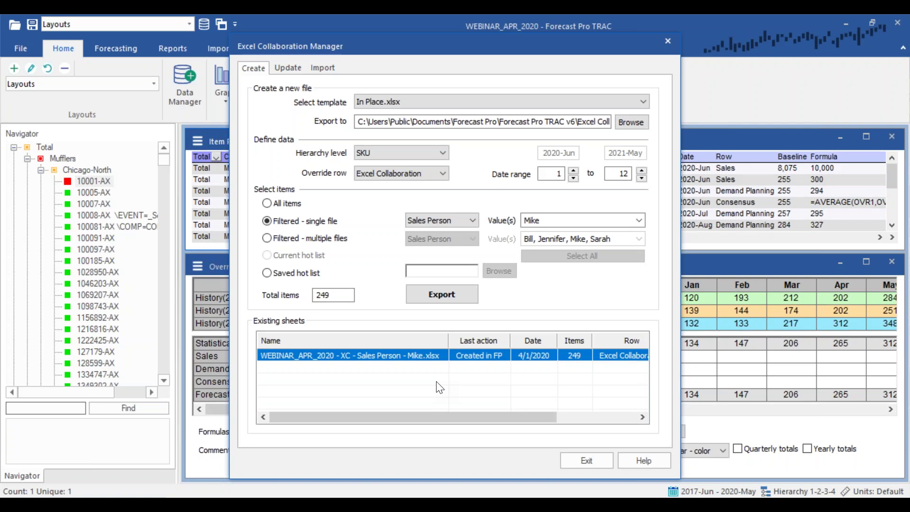
right_click(424, 359)
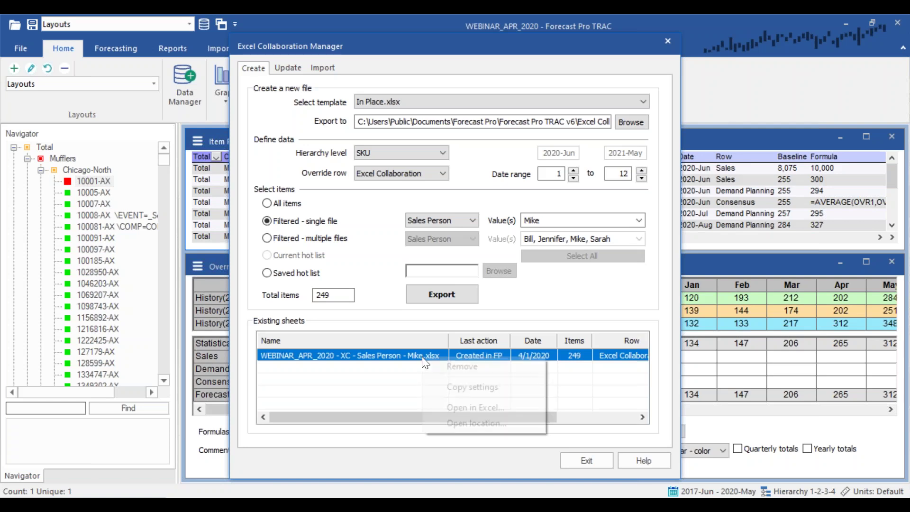
left_click(489, 406)
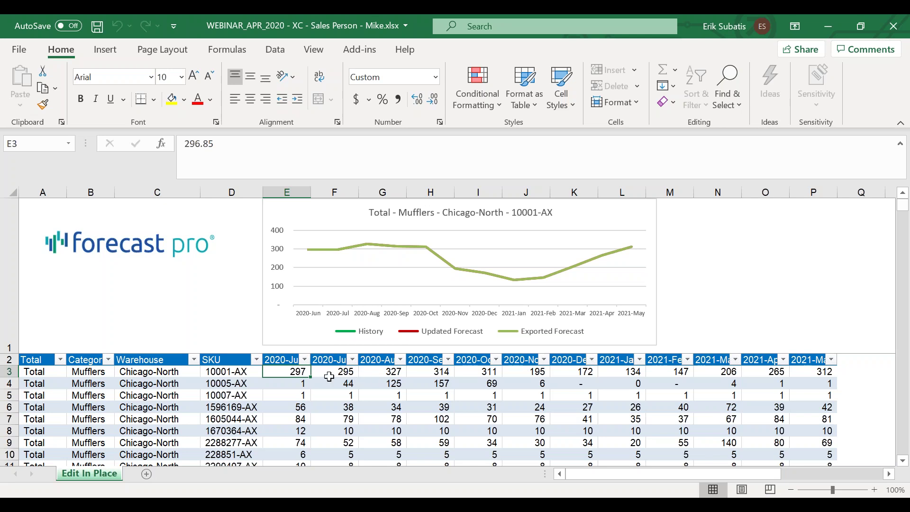
Examine the exported monthly forecasts by SKU and warehouse in the Edit In Place sheet.
left_click(306, 383)
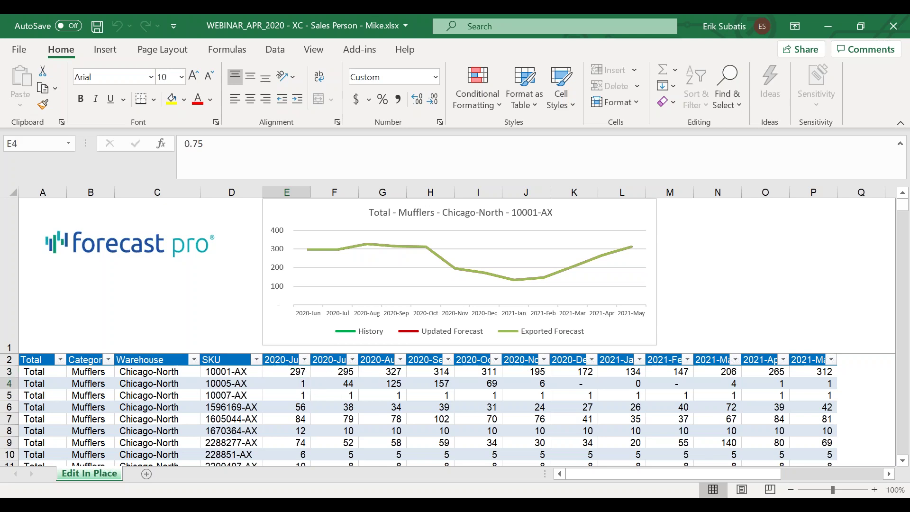
left_click(283, 395)
left_click_drag(10, 372, 10, 443)
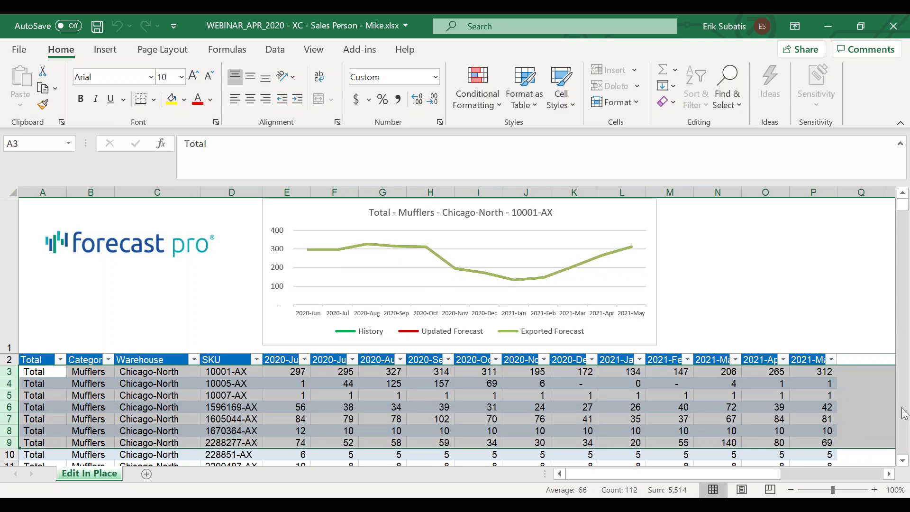
scroll(906, 413, "down", 3)
scroll(906, 412, "down", 9)
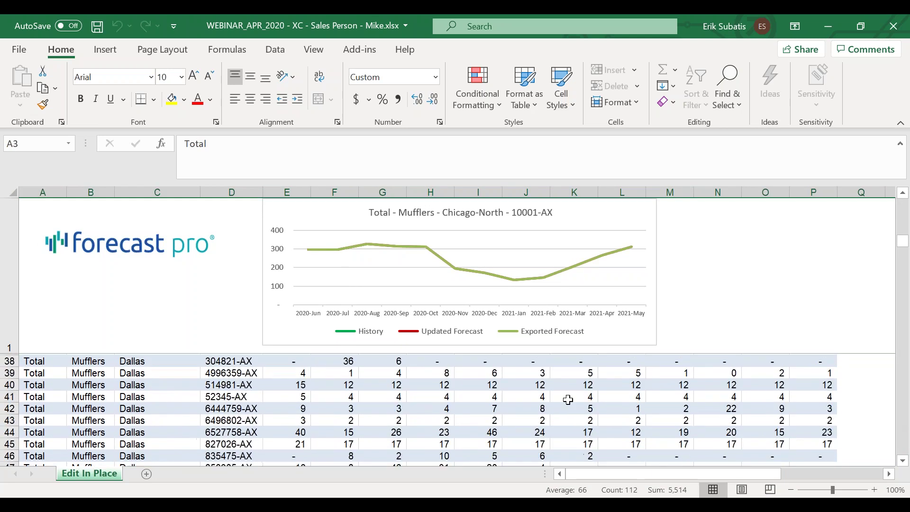
left_click(334, 384)
left_click(426, 408)
left_click(429, 441)
Set the New York 1701675-AX forecast to 350 for 2020-Sep and 300 for 2020-Oct.
scroll(426, 426, "down", 1)
scroll(427, 425, "down", 2)
left_click(429, 429)
type("350")
key("Return")
key("Up")
key("Right")
type("300")
key("Return")
Add the Forecast Pro comment "Set to 350" to cell H52.
left_click(427, 432)
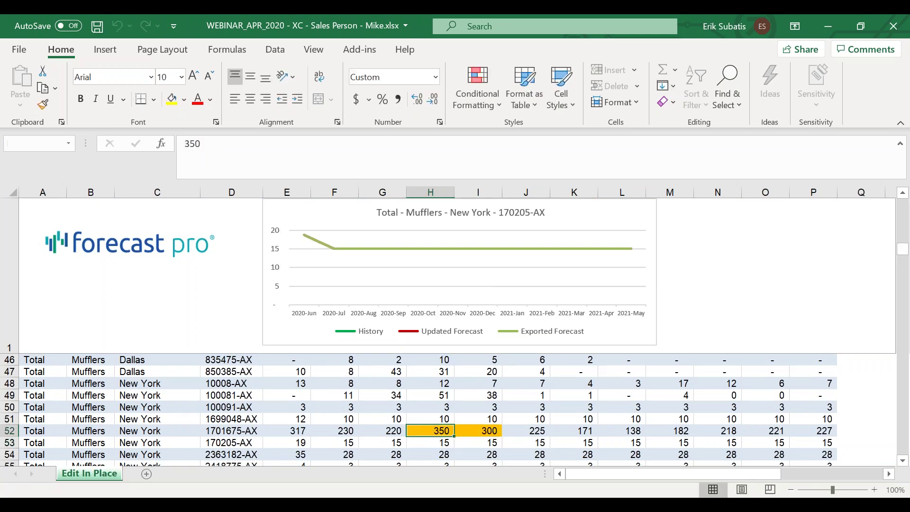
right_click(428, 432)
left_click(522, 357)
type("Set to 350")
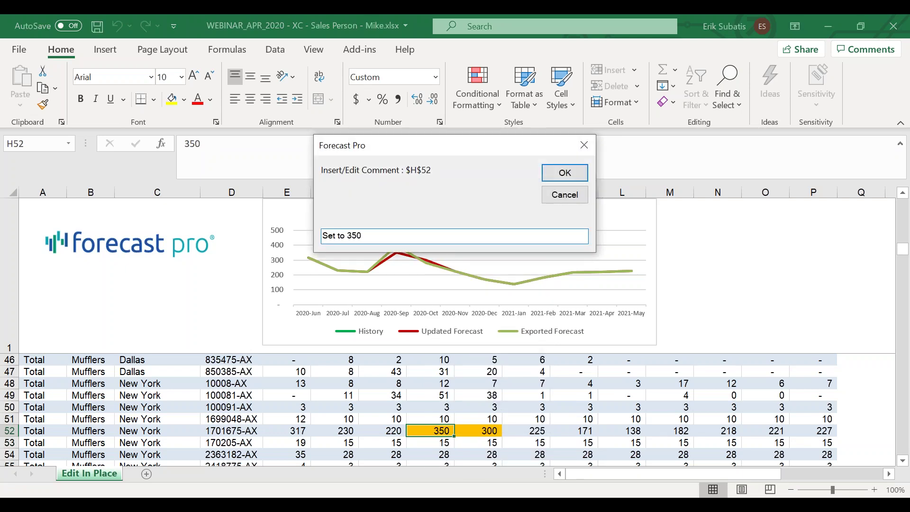
left_click(565, 174)
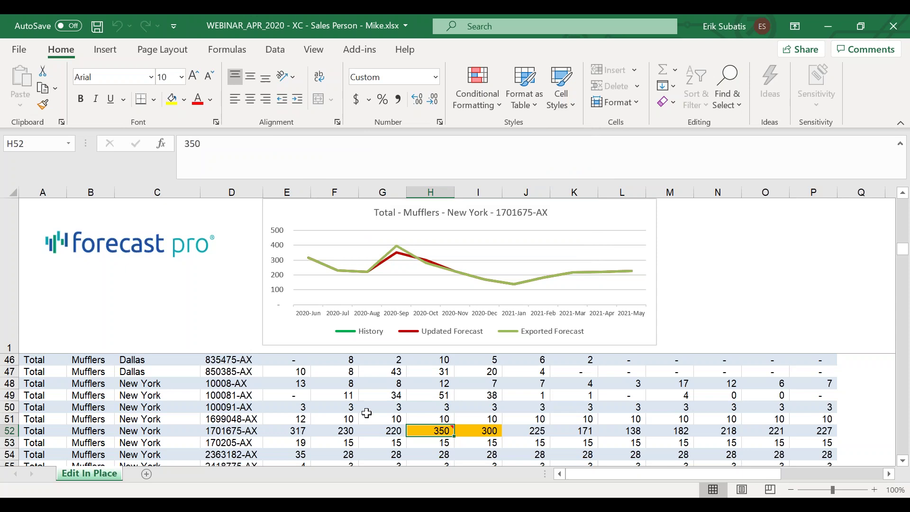
Save and close the workbook, and import the modified sheet back through the Excel Collaboration Manager in Forecast Pro TRAC.
left_click(101, 31)
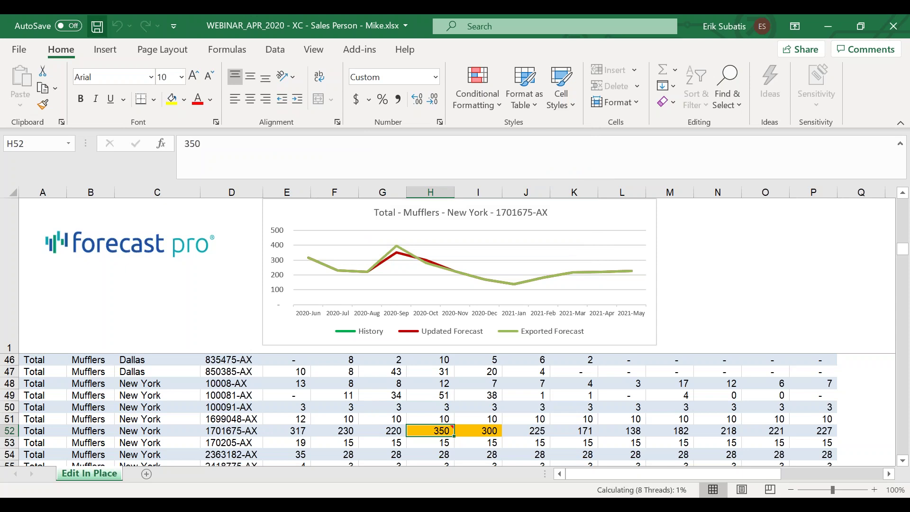
left_click(907, 22)
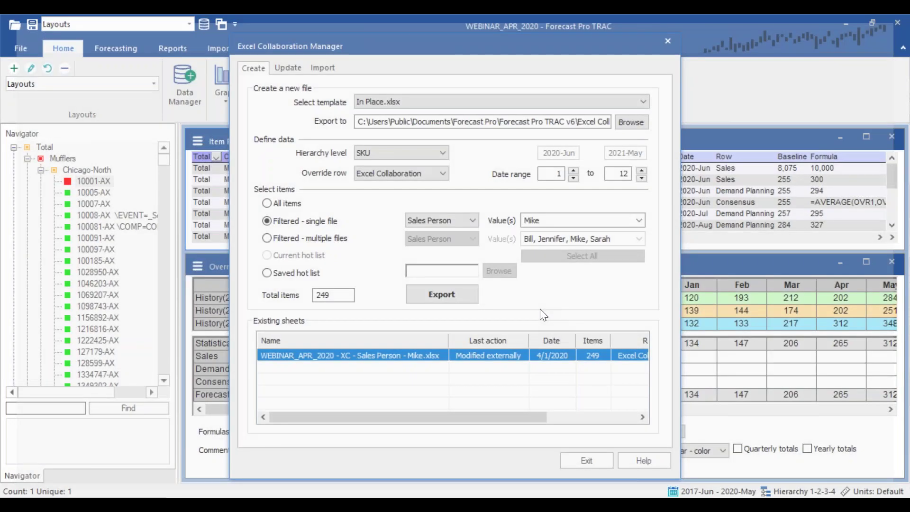
left_click(322, 67)
left_click(392, 122)
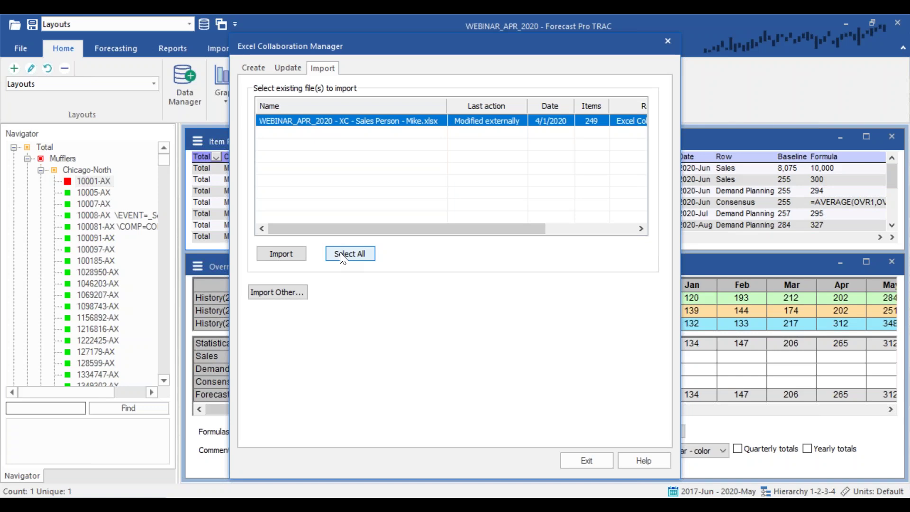
left_click(294, 252)
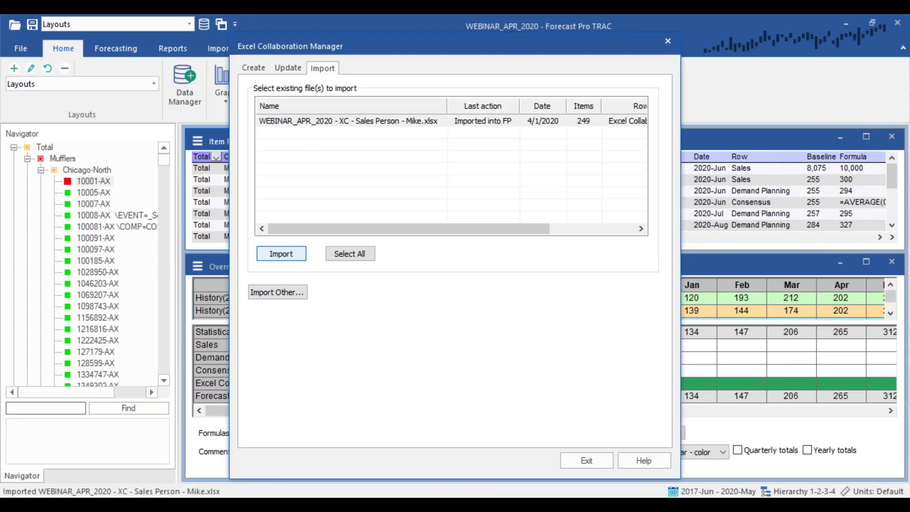
Close the Excel Collaboration Manager and switch to the layout "7 - External Data, UOM".
left_click(253, 68)
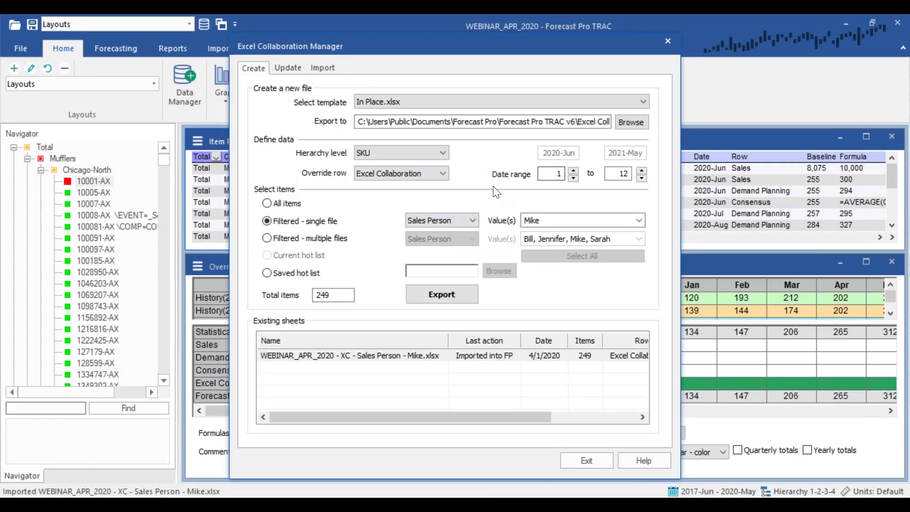
left_click(595, 464)
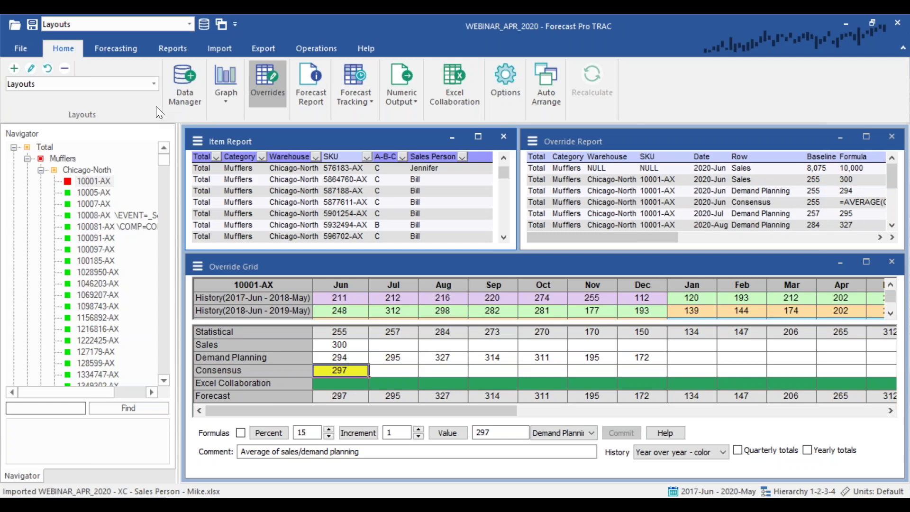
left_click(137, 83)
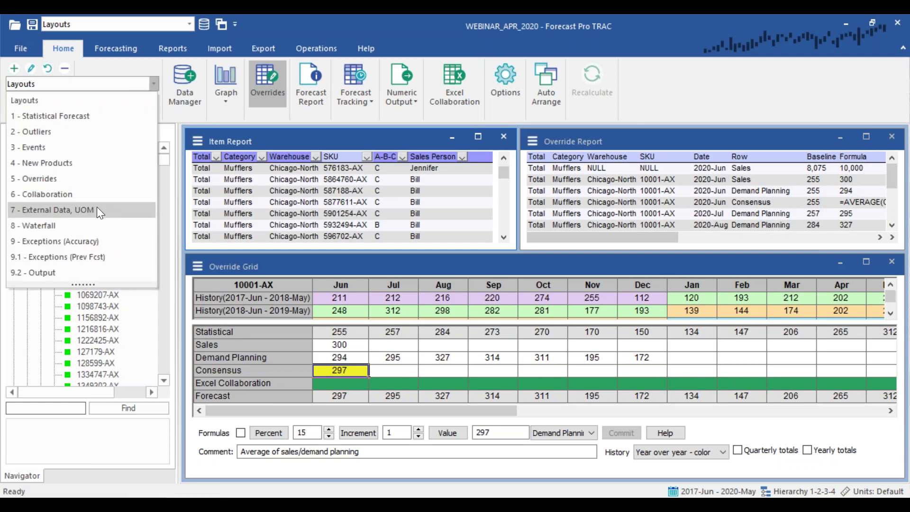
left_click(97, 210)
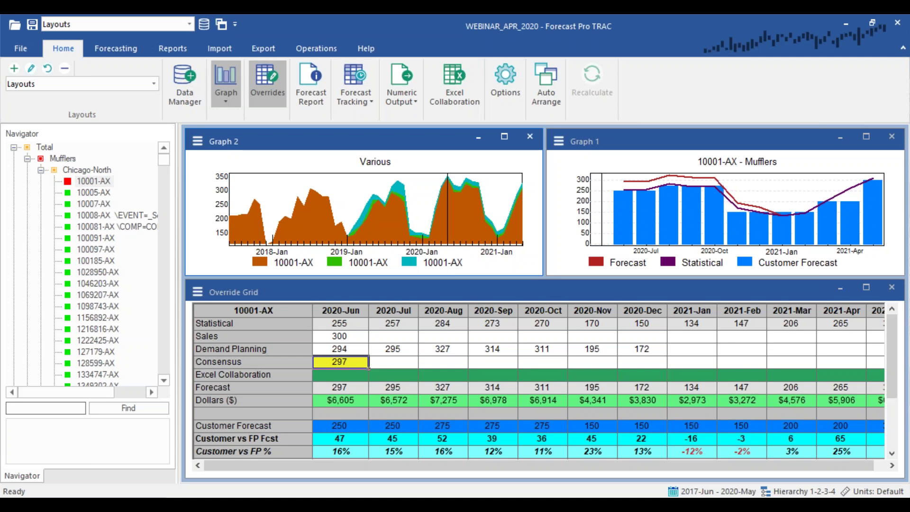
left_click_drag(280, 336, 425, 365)
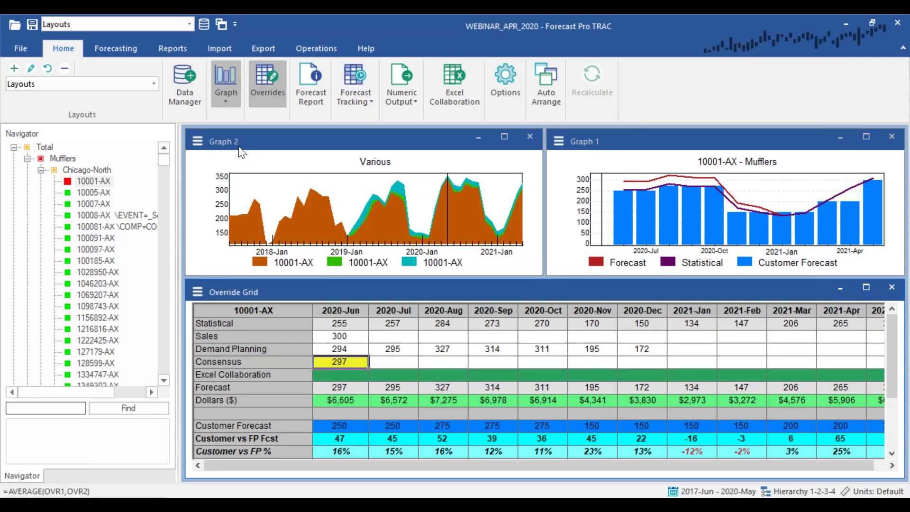
Check which external data files are linked in the Data Manager and view the Override Grid's lower rows.
left_click(191, 101)
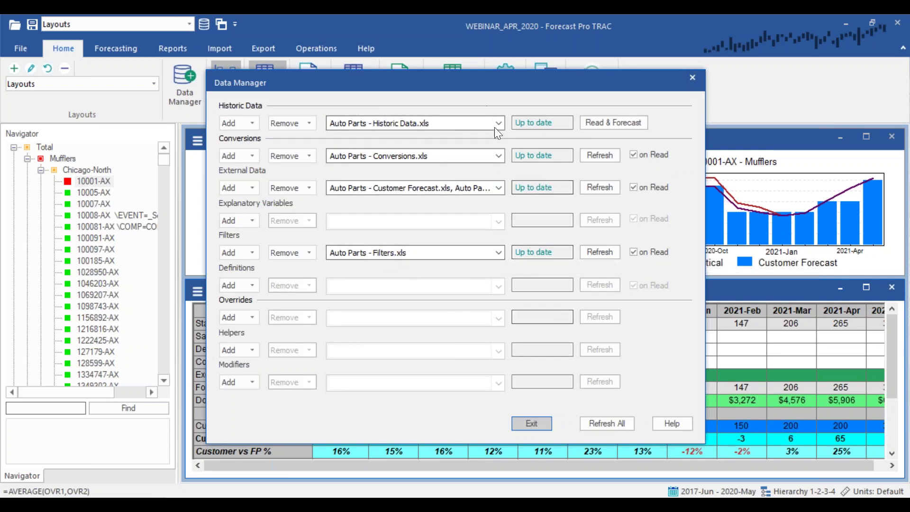
left_click(491, 182)
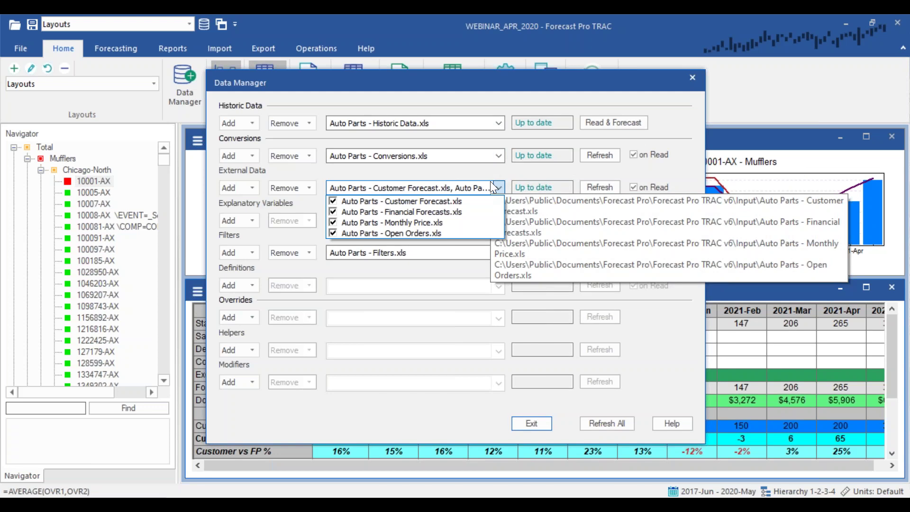
left_click(550, 328)
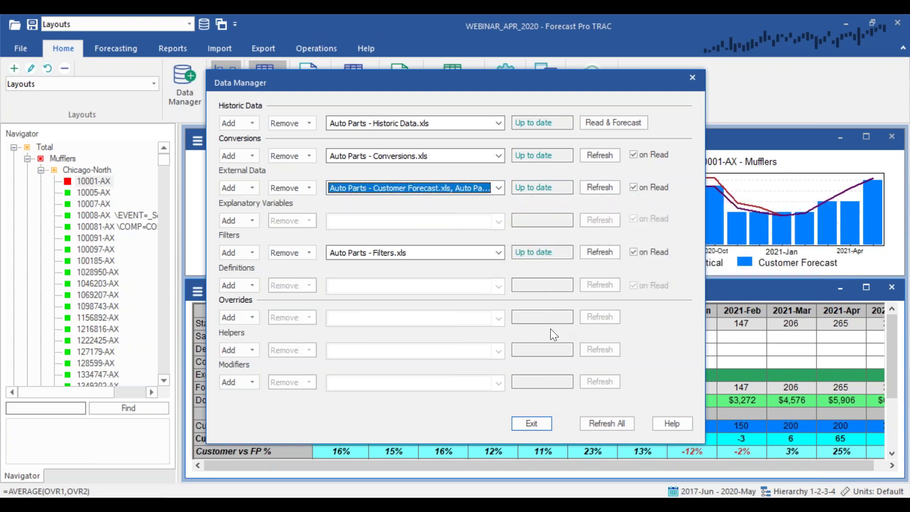
left_click(534, 421)
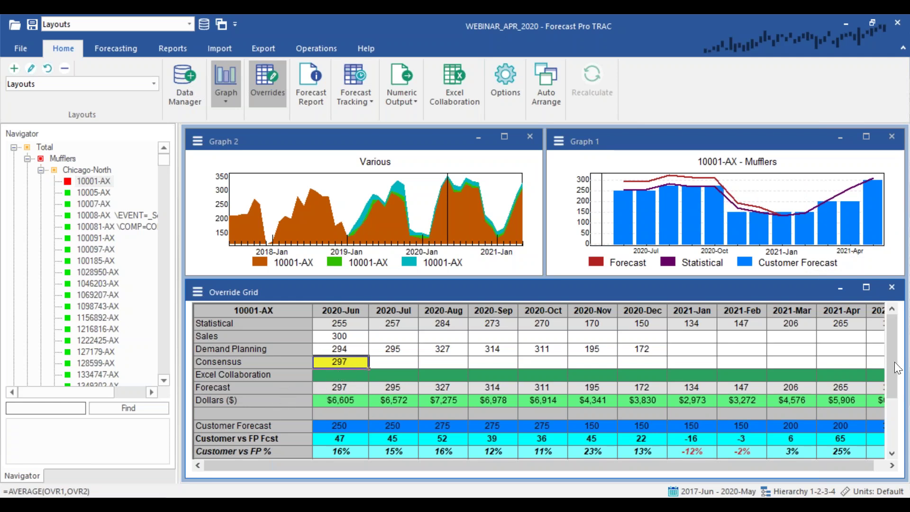
left_click_drag(894, 368, 900, 399)
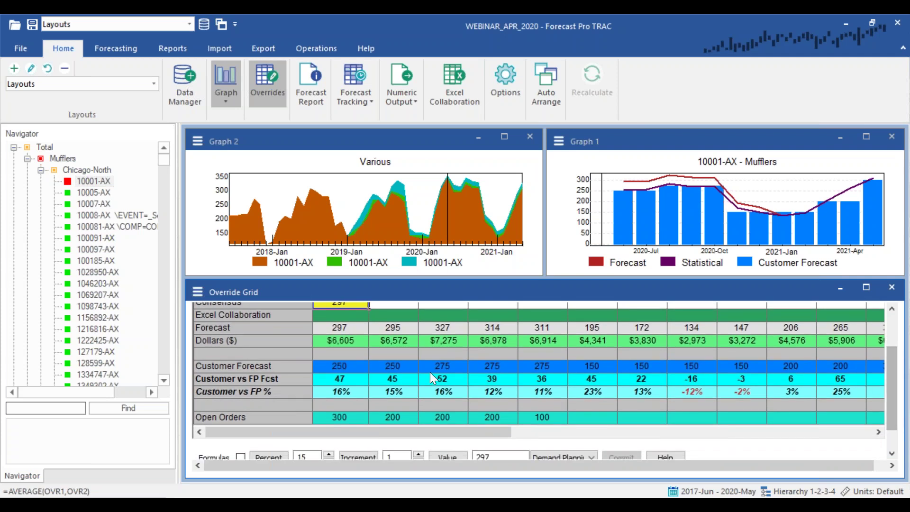
Examine the Dollars ($), Forecast, Customer Forecast, Customer vs FP % and Open Orders rows of the Override Grid for 10001-AX.
left_click(271, 344)
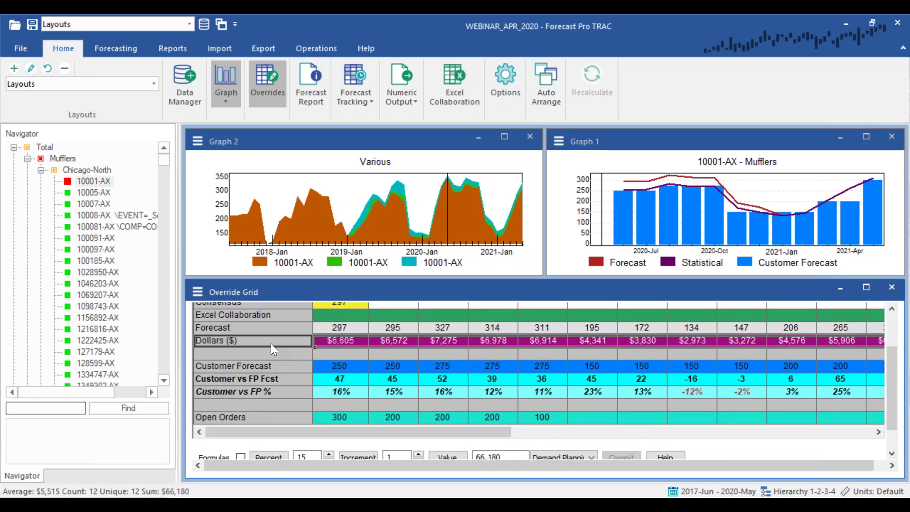
left_click(298, 329)
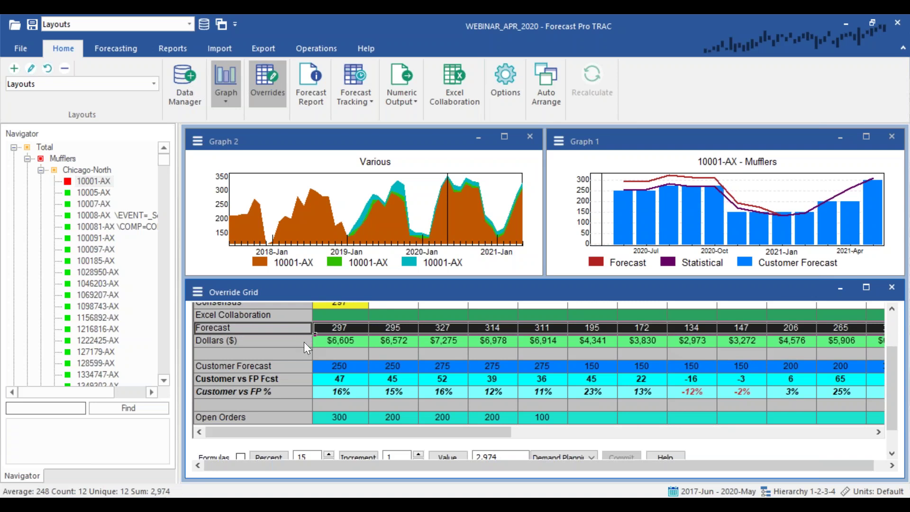
left_click(303, 343)
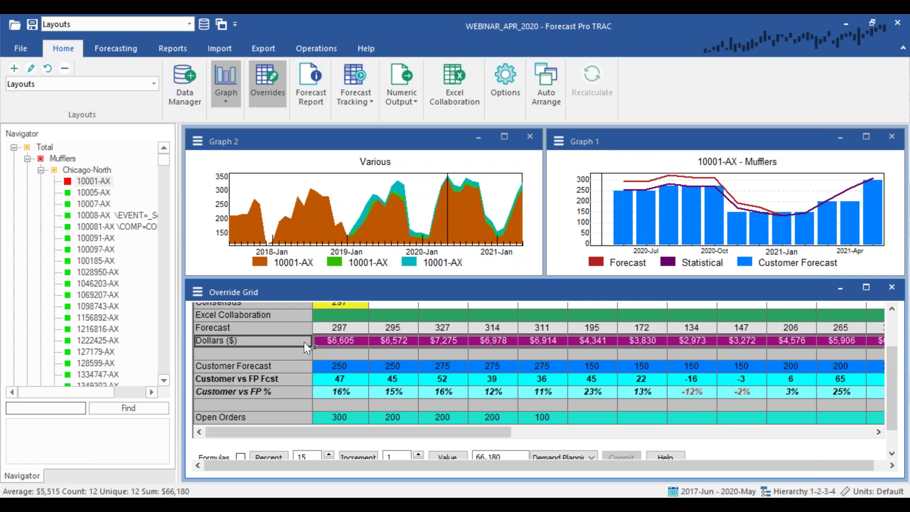
left_click(318, 341)
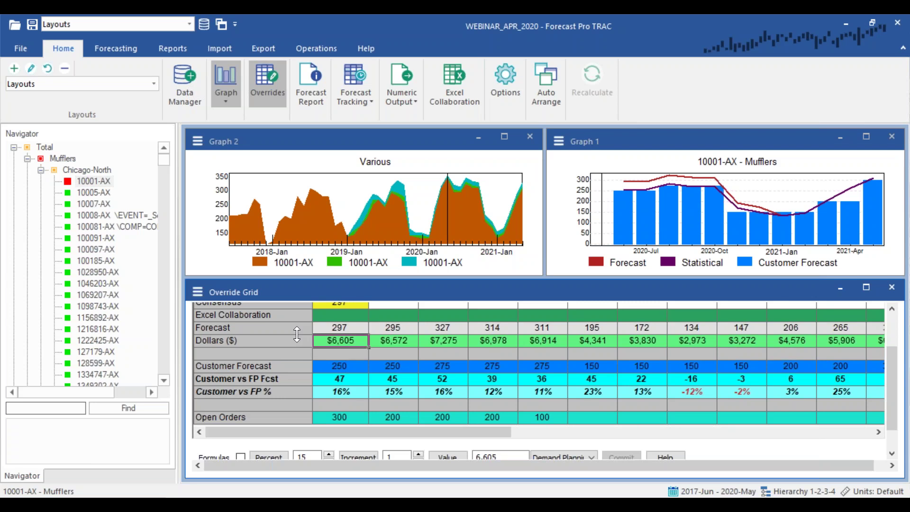
left_click(306, 366)
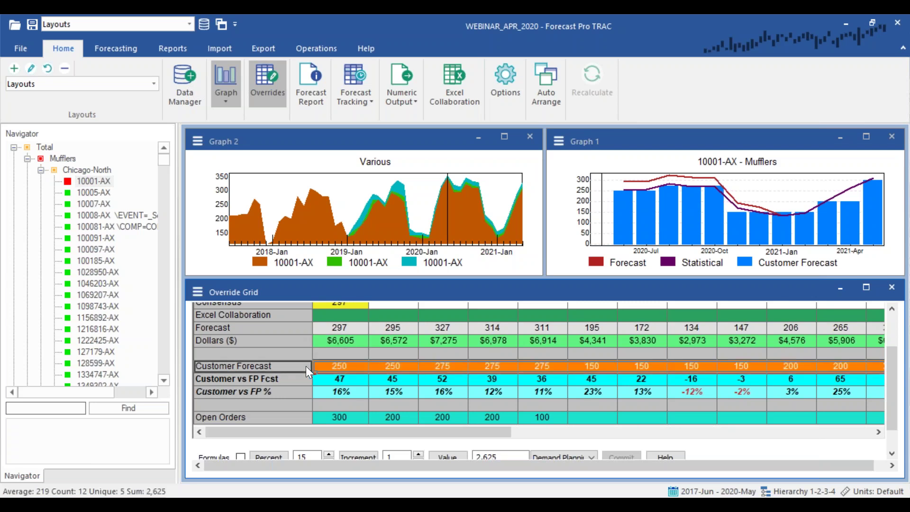
left_click(340, 369)
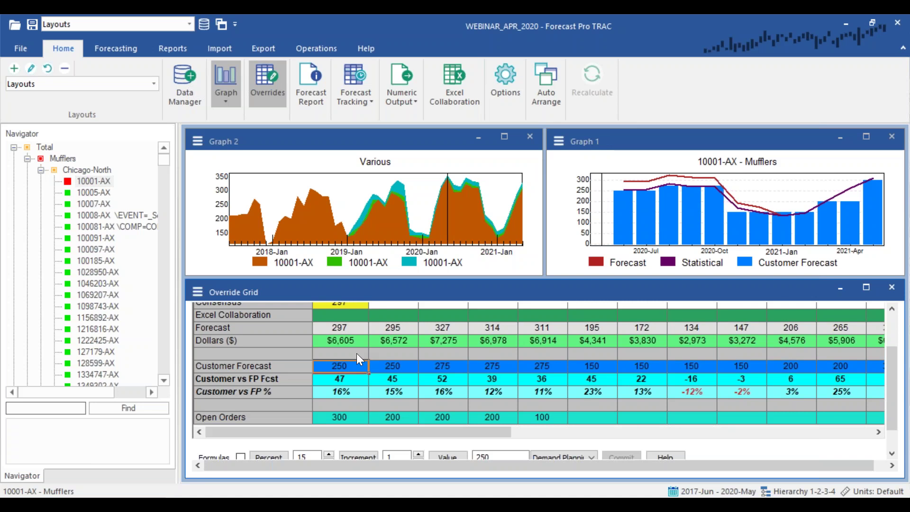
left_click(348, 392)
left_click(354, 393)
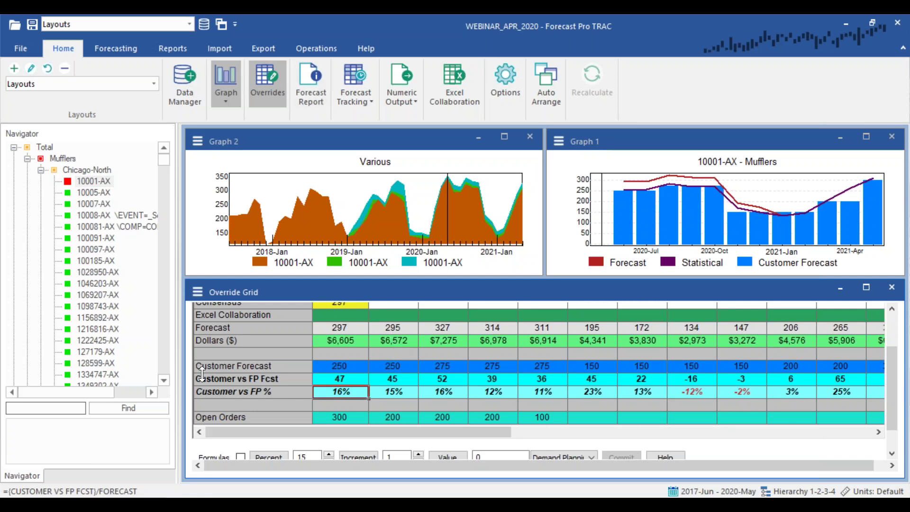
left_click(241, 419)
left_click(339, 416)
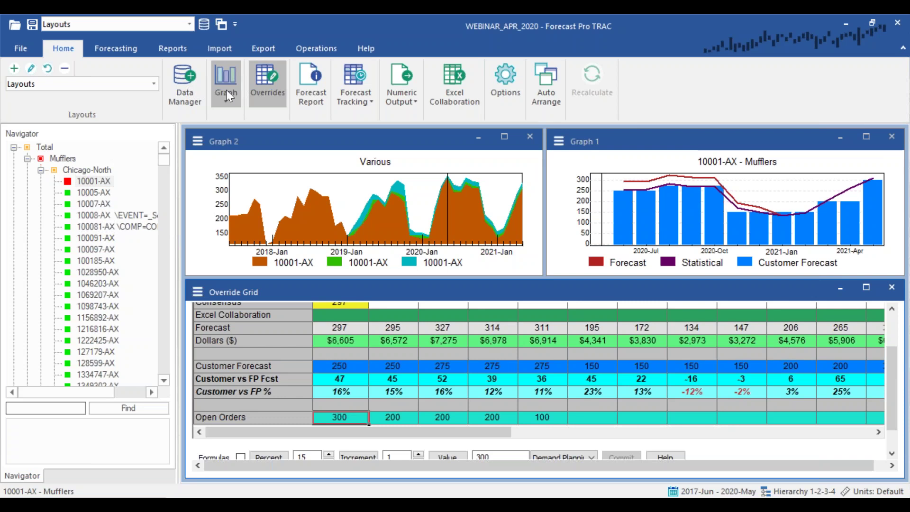
left_click(152, 86)
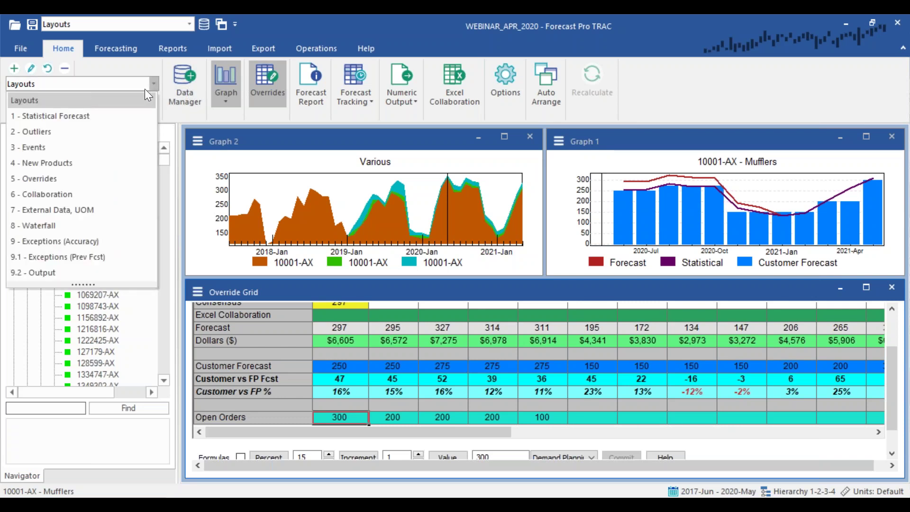
left_click(678, 108)
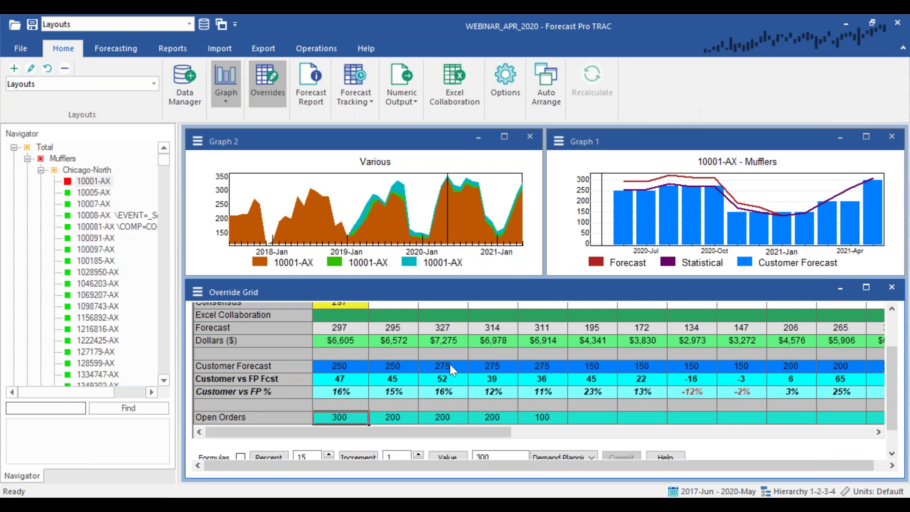
scroll(450, 364, "up", 3)
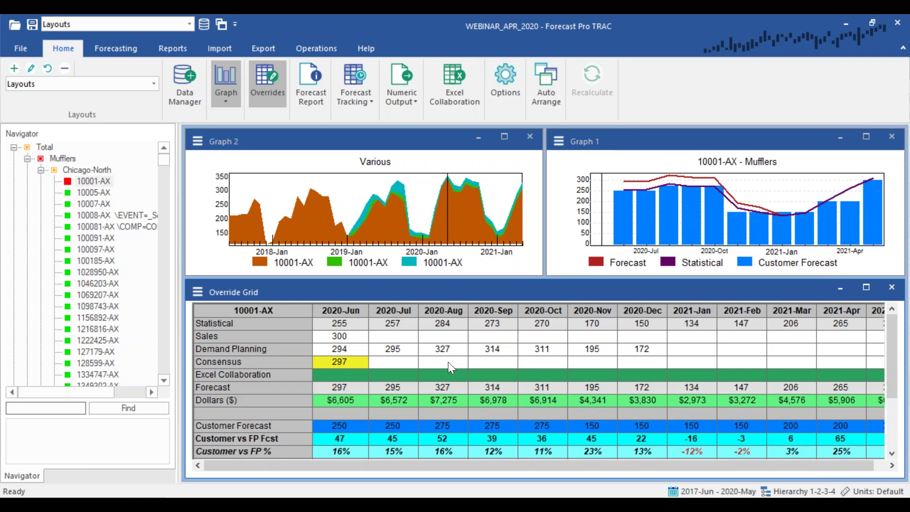
Switch to the layout "8 - Waterfall" and enlarge the tracking report to read its origins and Series Analysis statistics.
left_click(87, 82)
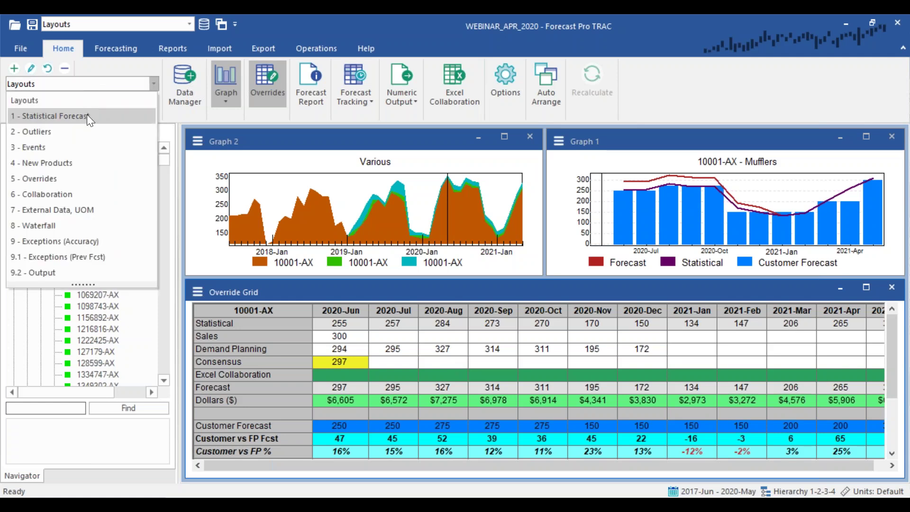
left_click(90, 223)
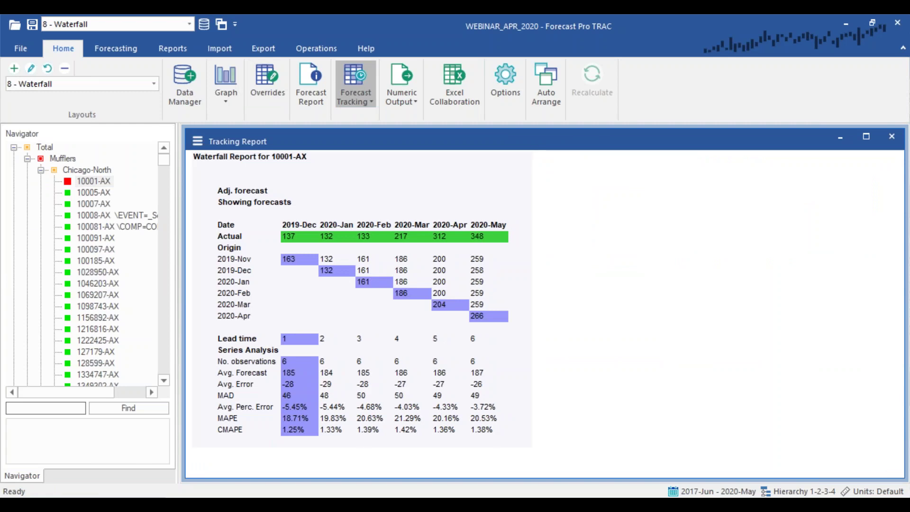
scroll(551, 287, "up", 3, "ctrl")
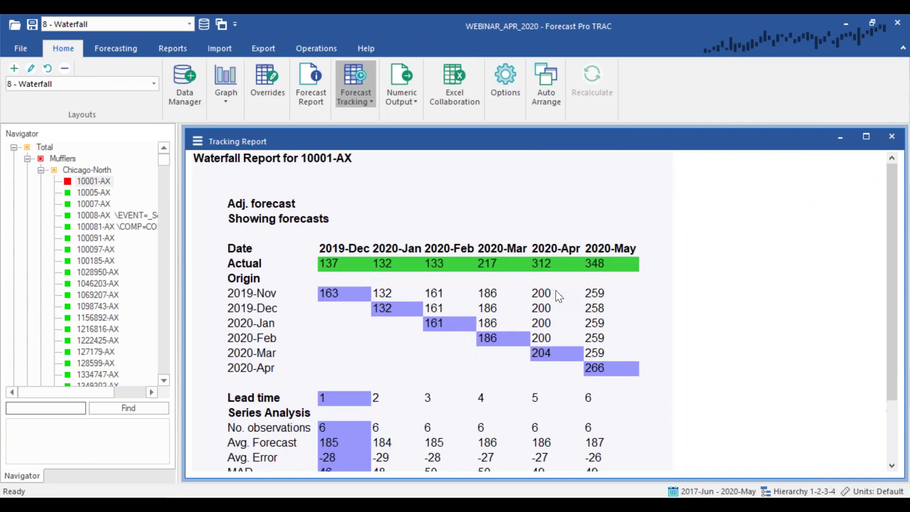
scroll(556, 291, "up", 1, "ctrl")
left_click_drag(892, 329, 892, 390)
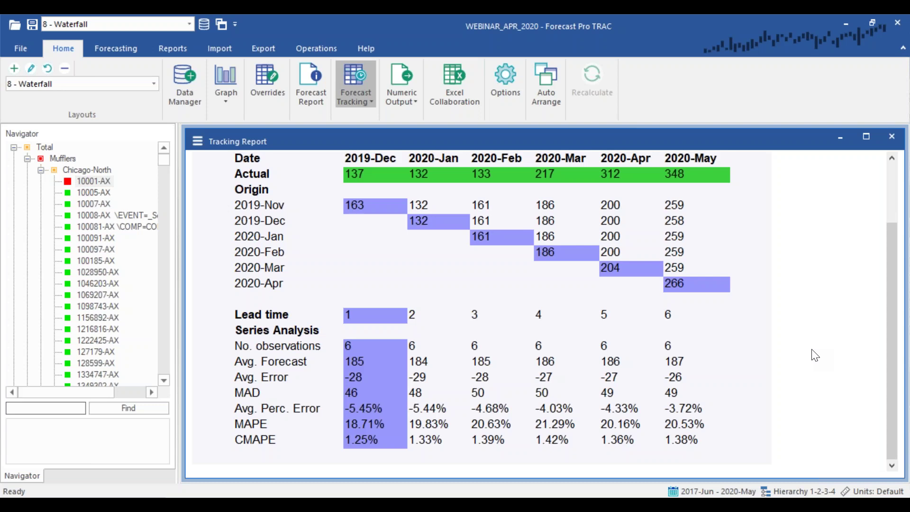
Browse the waterfall reports of the items below 10001-AX and of the group levels up to Total, ending back on 10001-AX.
left_click(103, 183)
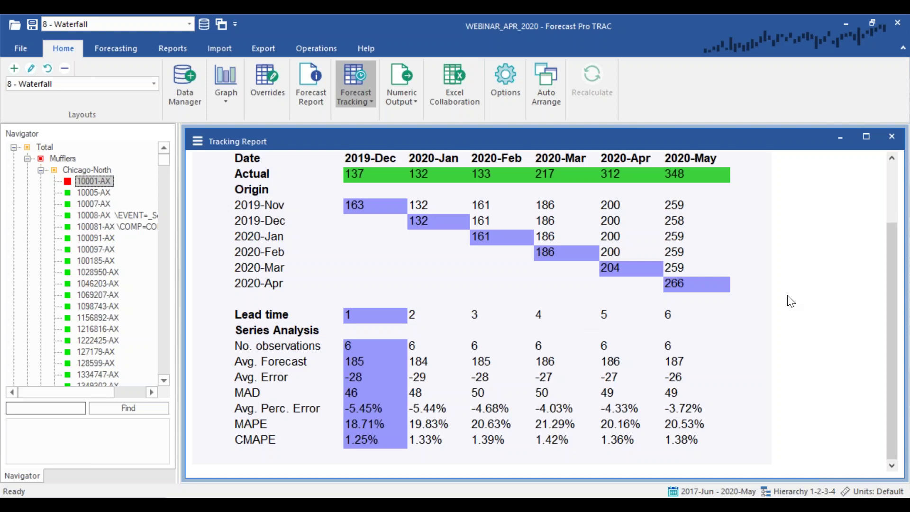
key("Down")
key("Down")
key("Down")
key("Down")
key("Down")
key("Down")
key("Down")
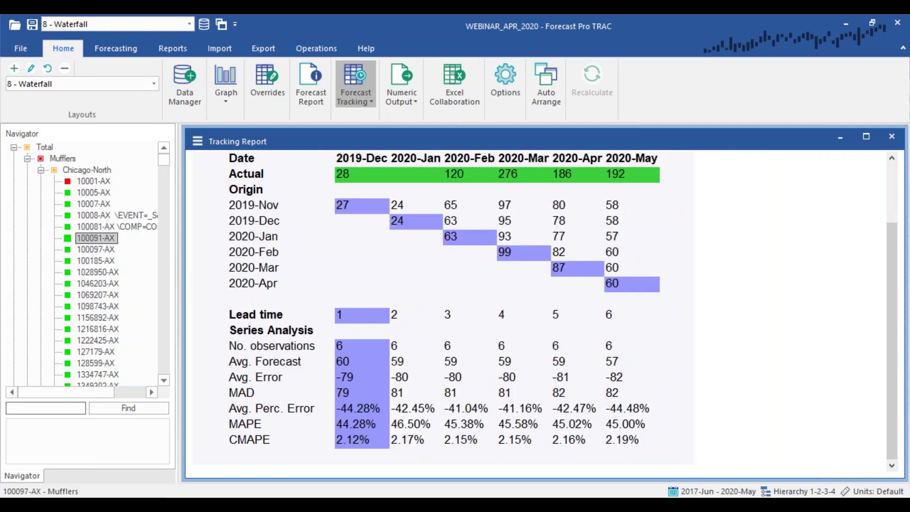
key("Up")
key("Up")
key("Up")
key("Up")
key("Up")
key("Up")
key("Up")
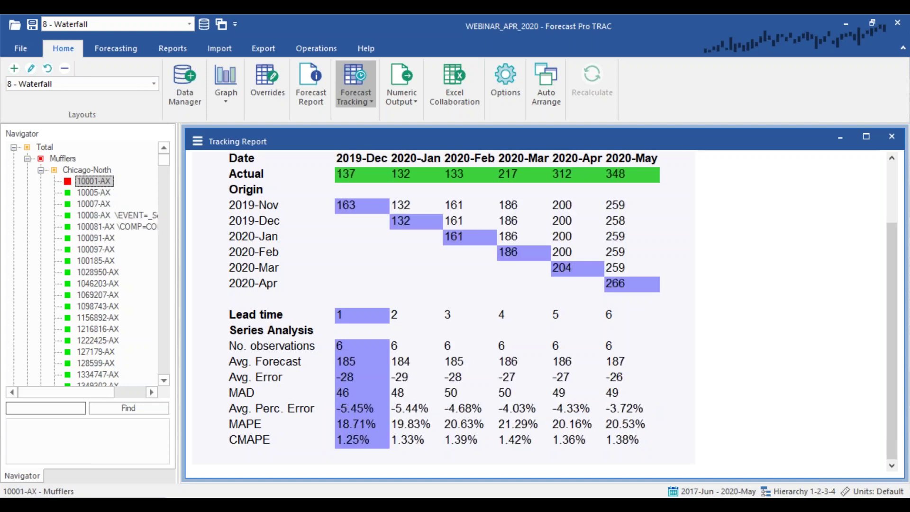
key("Up")
key("Up")
key("Up")
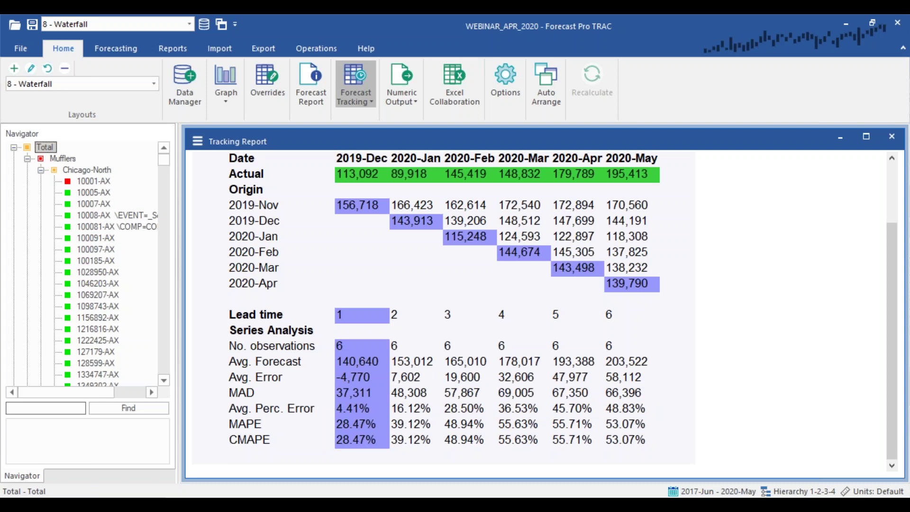
key("Down")
key("Down")
key("Down")
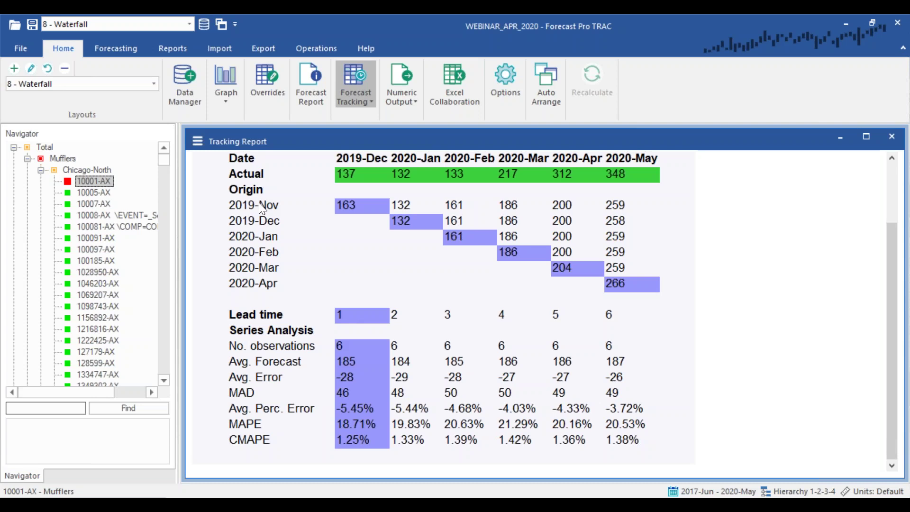
Compare the archived forecasts from the 2019-Nov, 2019-Dec and 2020-Jan origins with the Actual row in the waterfall report.
left_click_drag(259, 203, 634, 200)
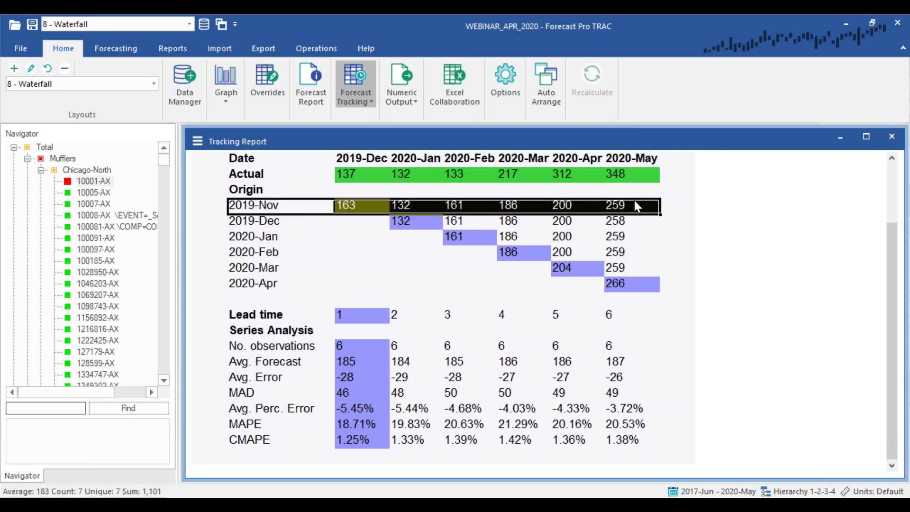
left_click(292, 207)
left_click_drag(381, 208, 640, 204)
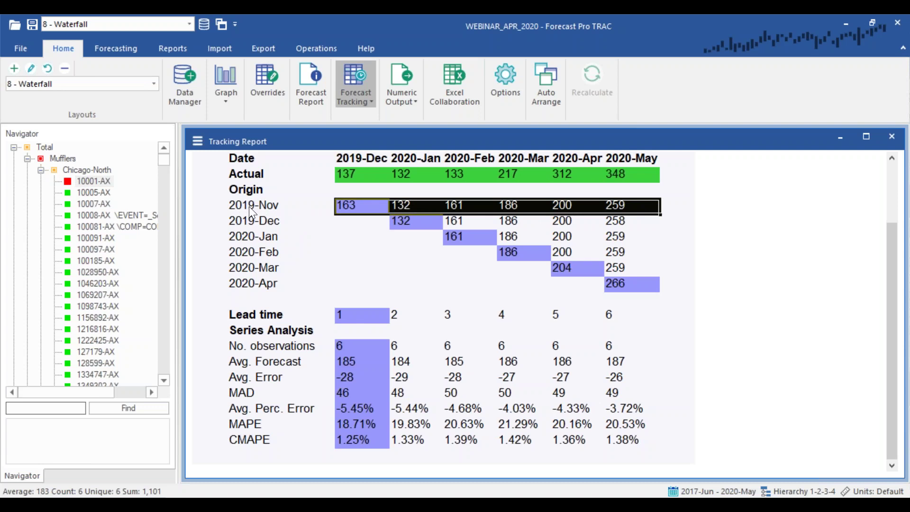
left_click(280, 229)
left_click_drag(413, 223, 644, 224)
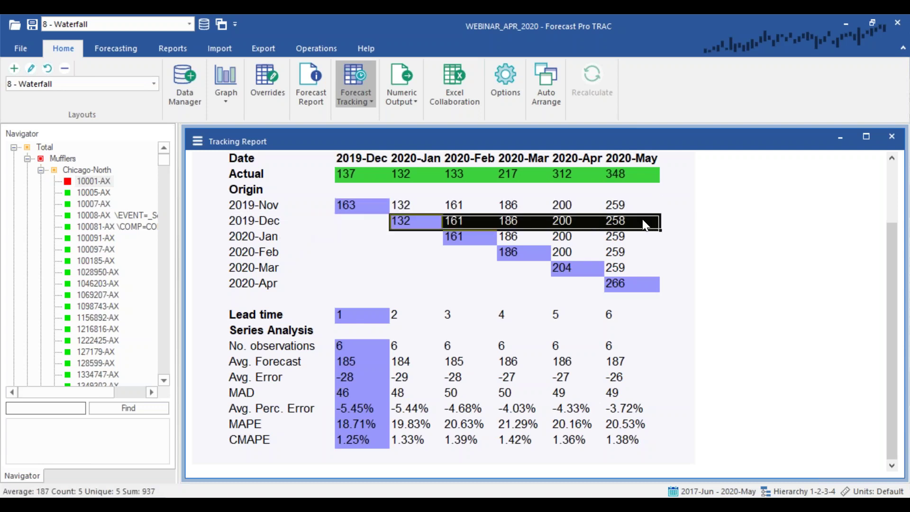
left_click(282, 243)
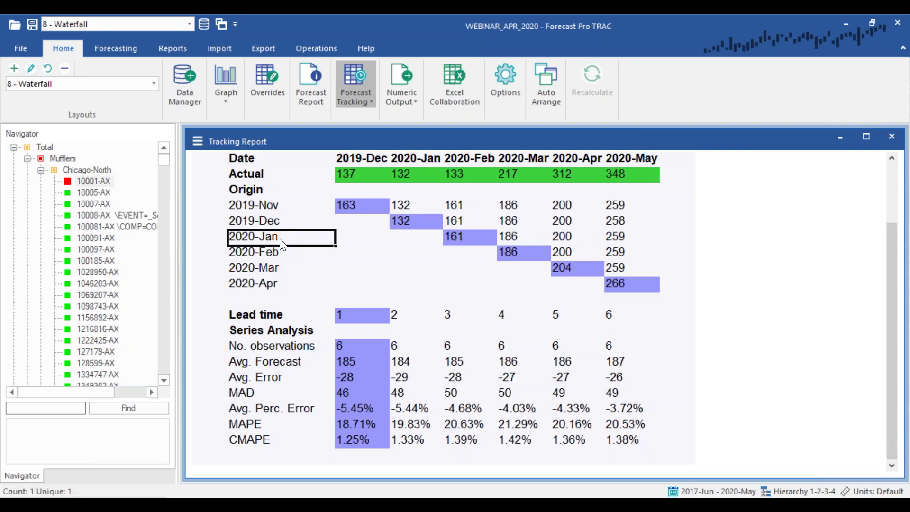
left_click_drag(461, 236, 644, 243)
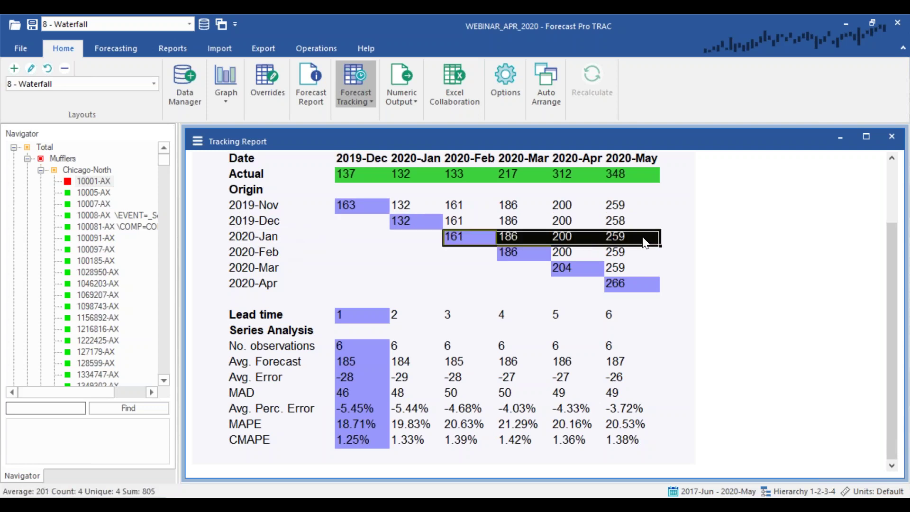
left_click_drag(396, 205, 581, 204)
left_click_drag(458, 221, 652, 222)
left_click(479, 242)
left_click_drag(479, 242, 634, 241)
left_click_drag(248, 177, 639, 175)
left_click(376, 182)
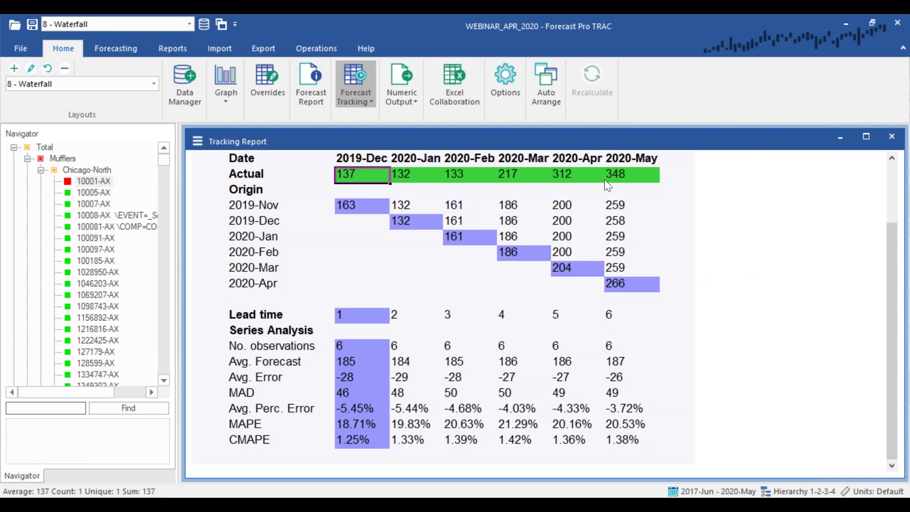
left_click_drag(243, 206, 598, 285)
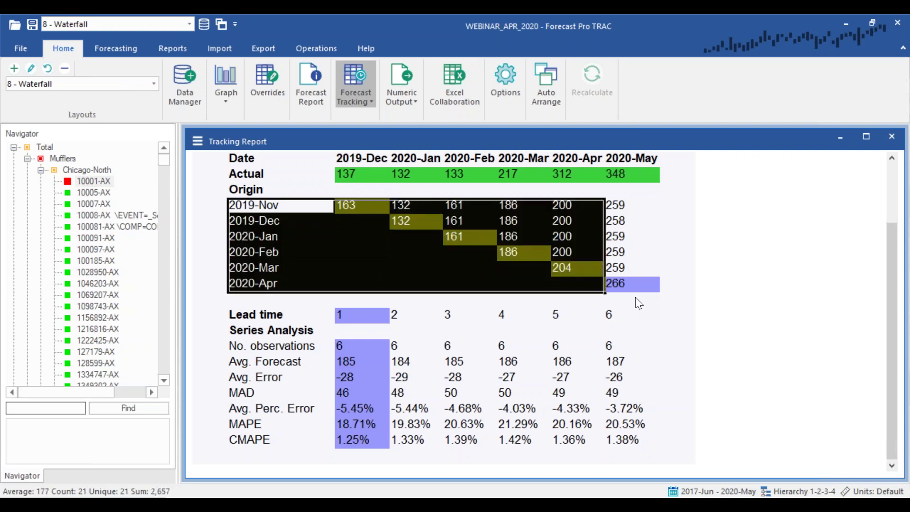
left_click_drag(243, 175, 285, 198)
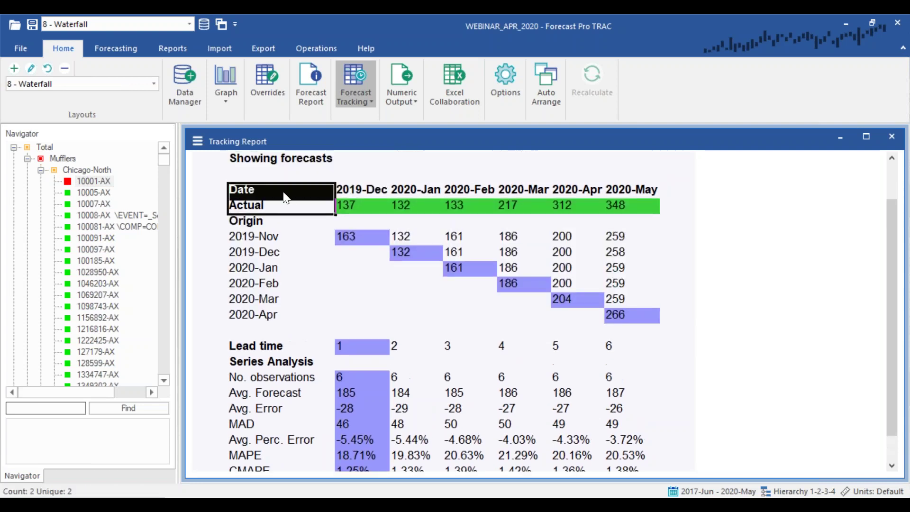
View the waterfall reports of 10005-AX and 10007-AX, and examine the lead time 1 MAPE for 10001-AX.
left_click(94, 193)
left_click(94, 204)
left_click(94, 181)
scroll(545, 282, "down", 1)
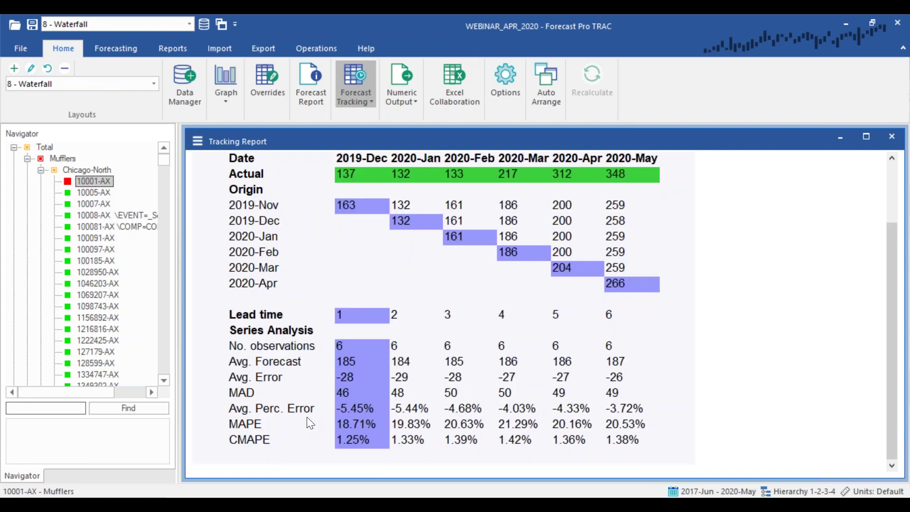
left_click(277, 430)
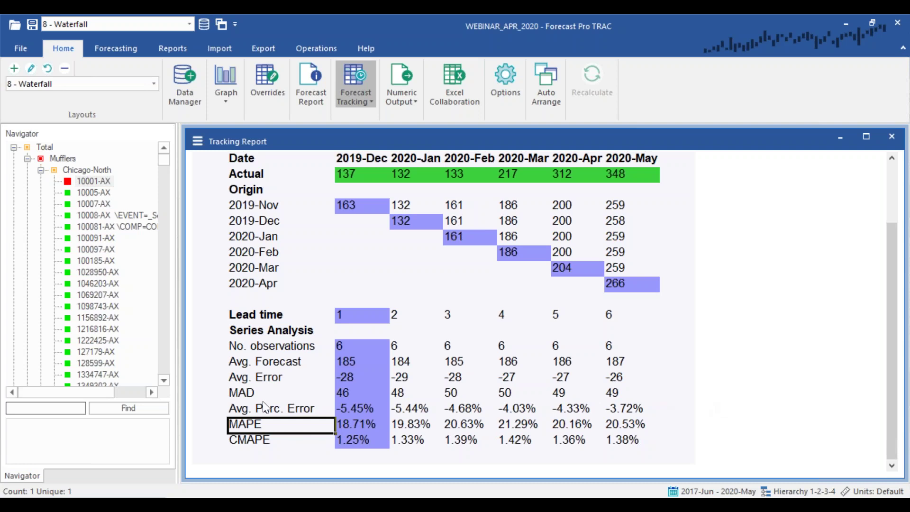
key("Up")
key("Up")
key("shift+Right")
left_click(366, 424)
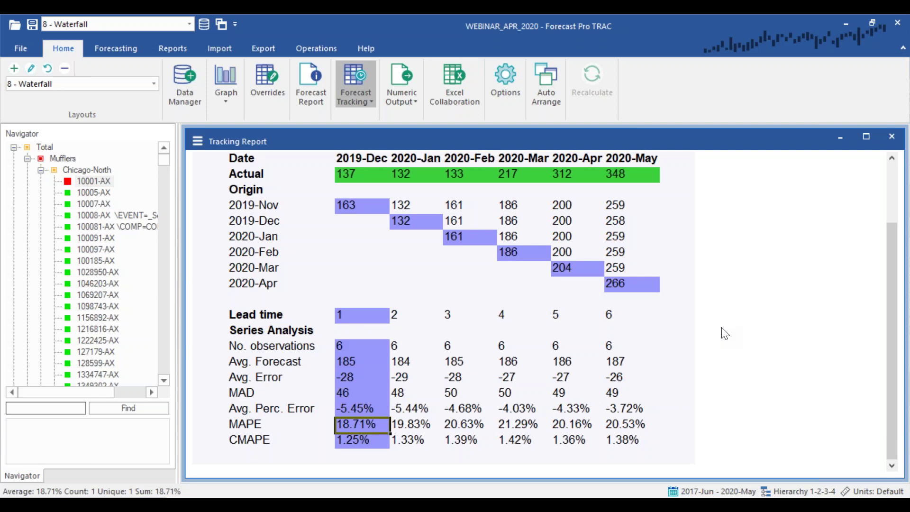
Switch to the layout "9 - Exceptions (Accuracy)" and display the error columns through % Deviation and CMAPE in both exception reports.
left_click(92, 84)
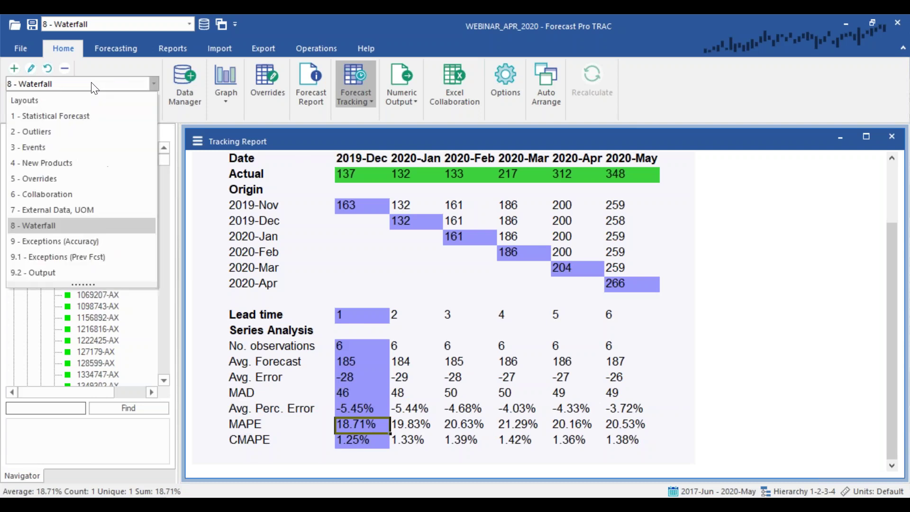
left_click(98, 240)
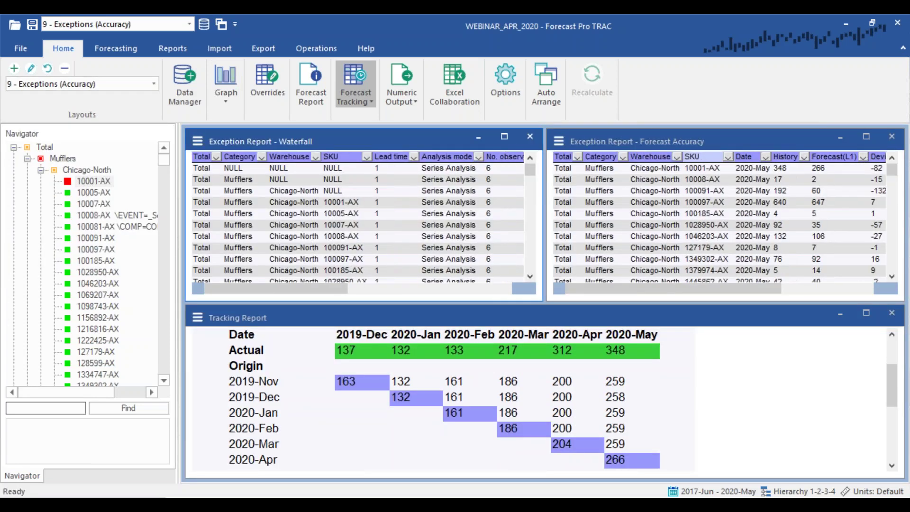
left_click_drag(666, 294, 756, 291)
left_click_drag(314, 289, 476, 294)
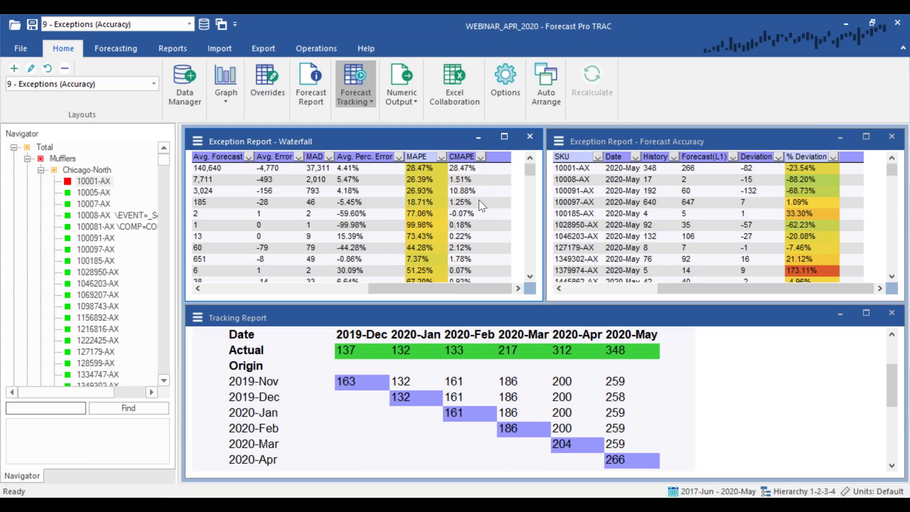
Inspect the color-coded % Deviation values in the Forecast Accuracy exception report down to SKU 1349302-AX.
left_click(792, 162)
left_click_drag(799, 173, 813, 264)
left_click(792, 260)
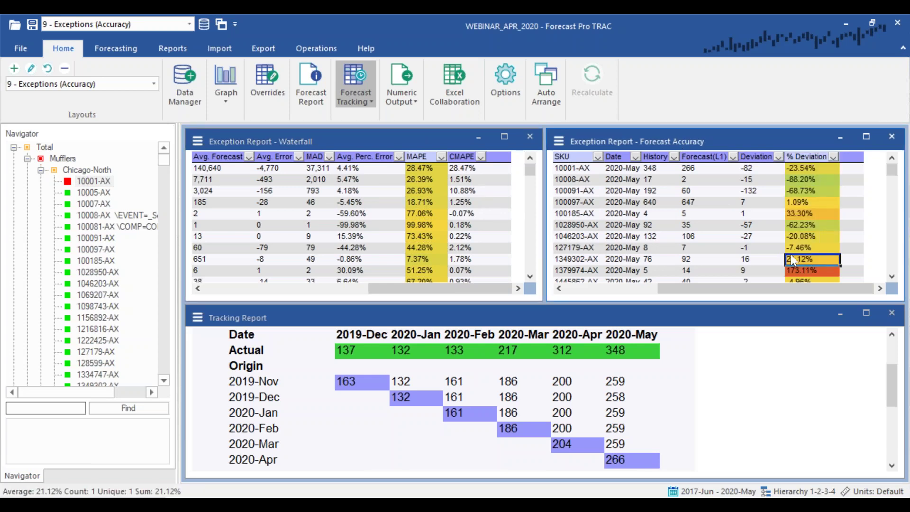
Inspect the % Deviation of SKU 1379974-AX and its neighbouring items in the Forecast Accuracy exception report.
scroll(791, 254, "down", 3)
left_click(812, 180)
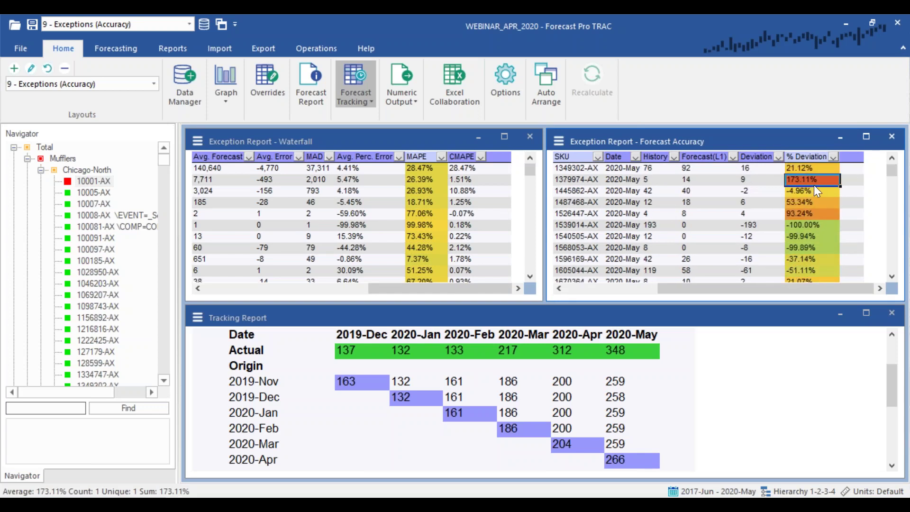
scroll(821, 220, "up", 2)
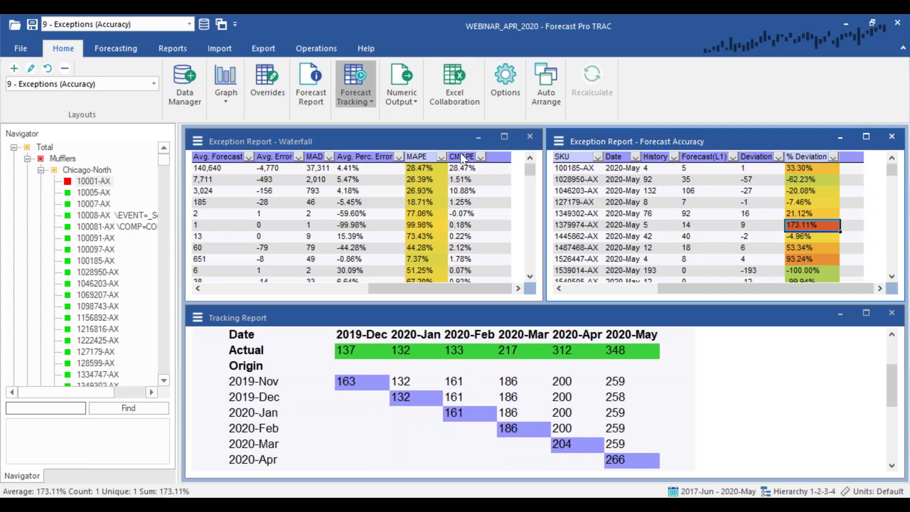
Sort the Waterfall exception report by MAPE in descending order and show the tracking report of its first item.
left_click(442, 157)
left_click(583, 126)
left_click(550, 298)
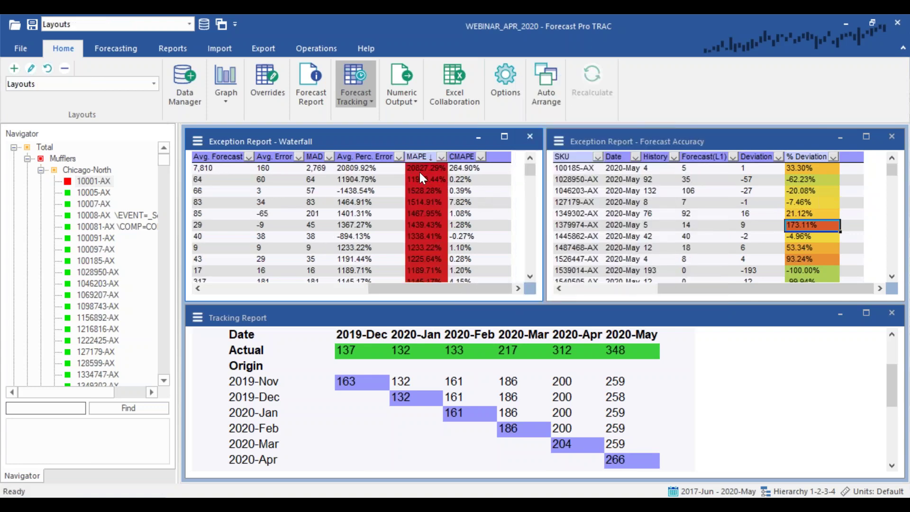
left_click(420, 168)
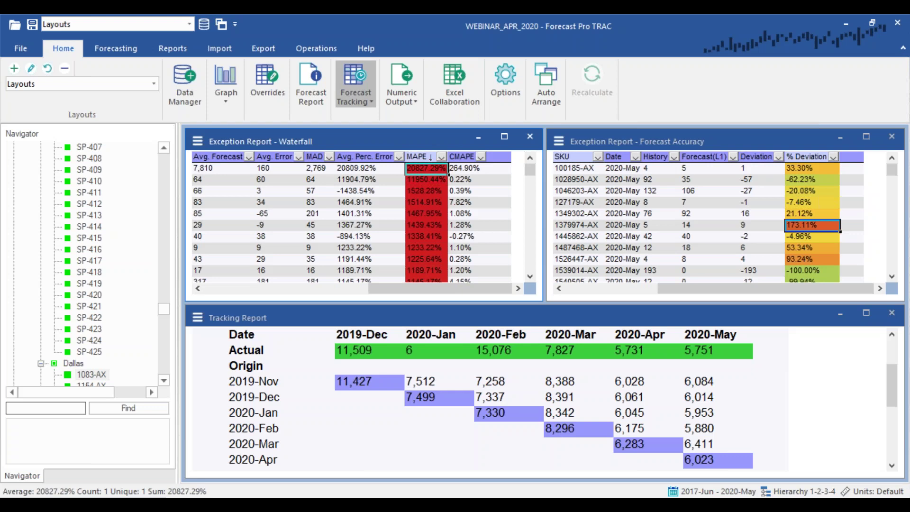
Switch to the layout "9.1 - Exceptions (Prev Fcst)" and compare the Forecast and Previous Forecast 1 rows of 1083-AX.
left_click(115, 87)
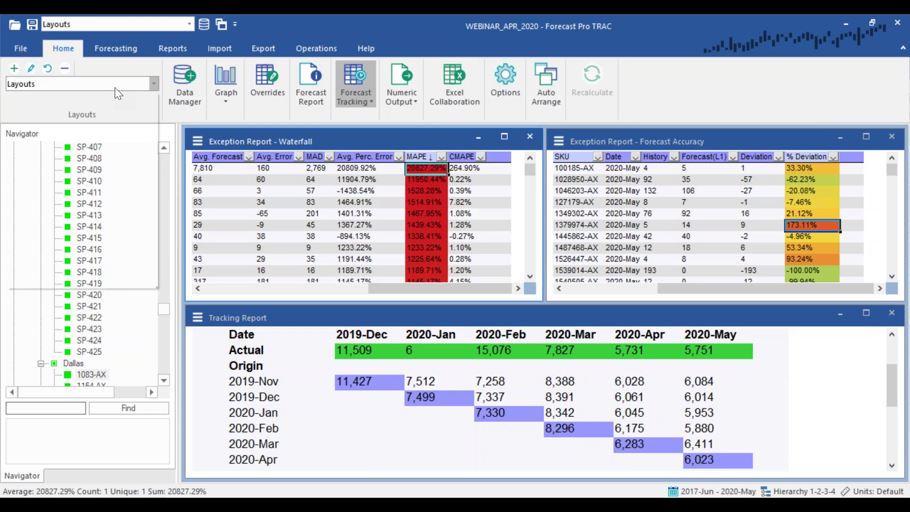
left_click(116, 256)
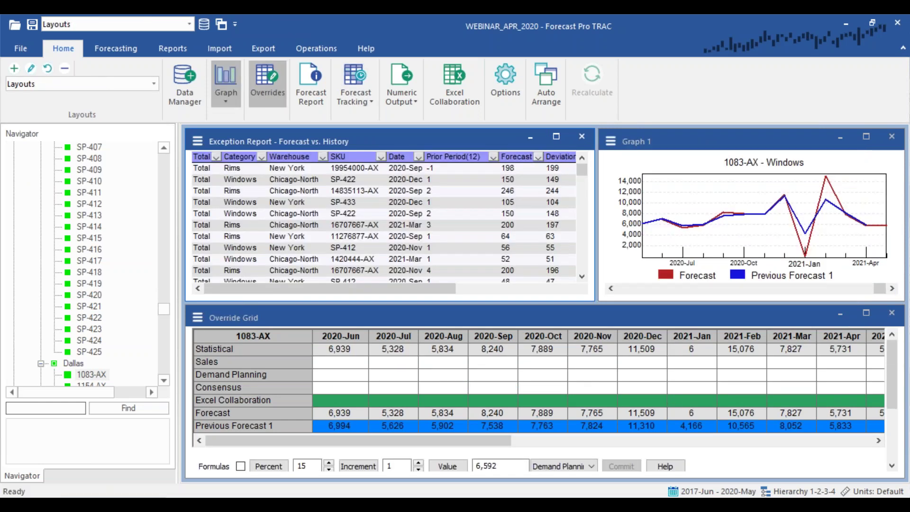
left_click(192, 50)
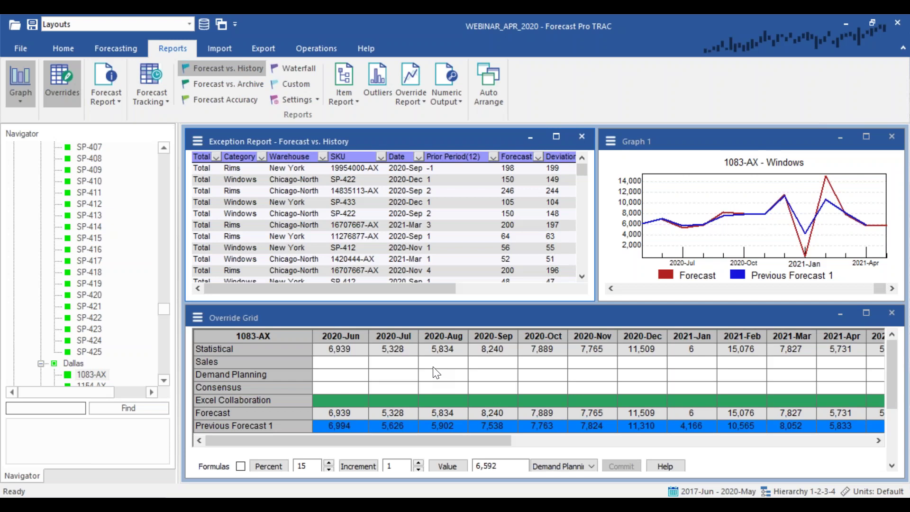
left_click(257, 414)
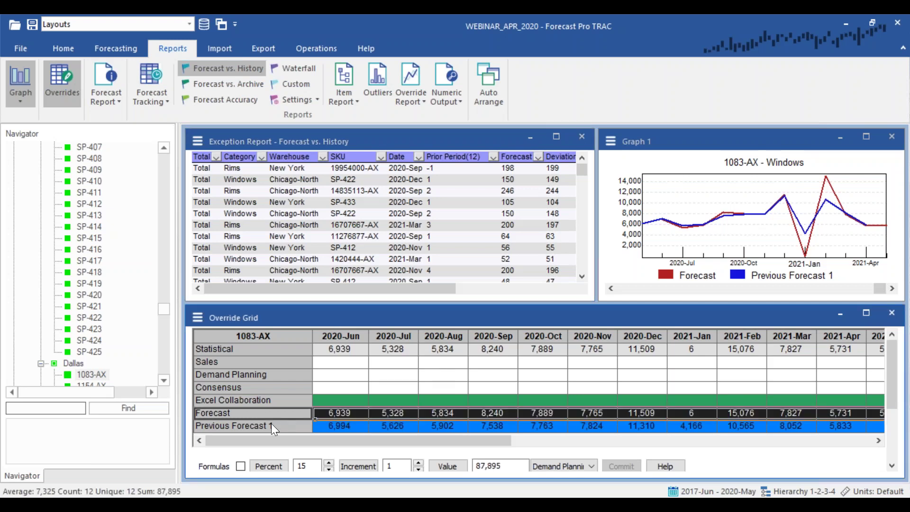
left_click(274, 426)
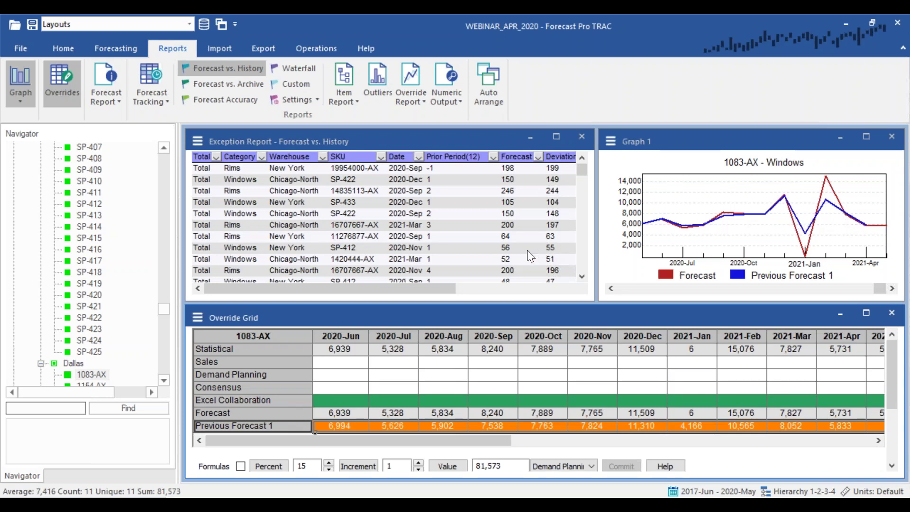
Examine the % Deviation column in the Forecast vs. History exception report, including the Prior Period(12) and Forecast values of 19954000-AX.
left_click_drag(436, 287, 572, 291)
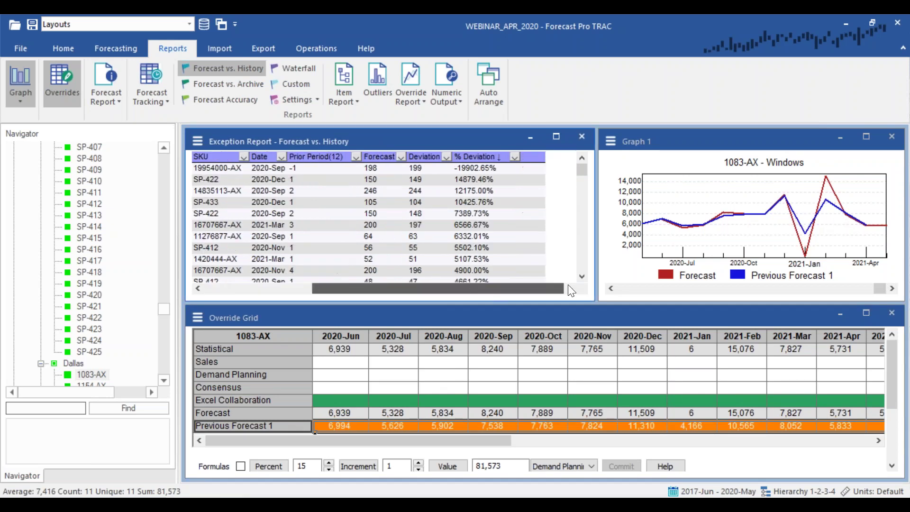
left_click(480, 157)
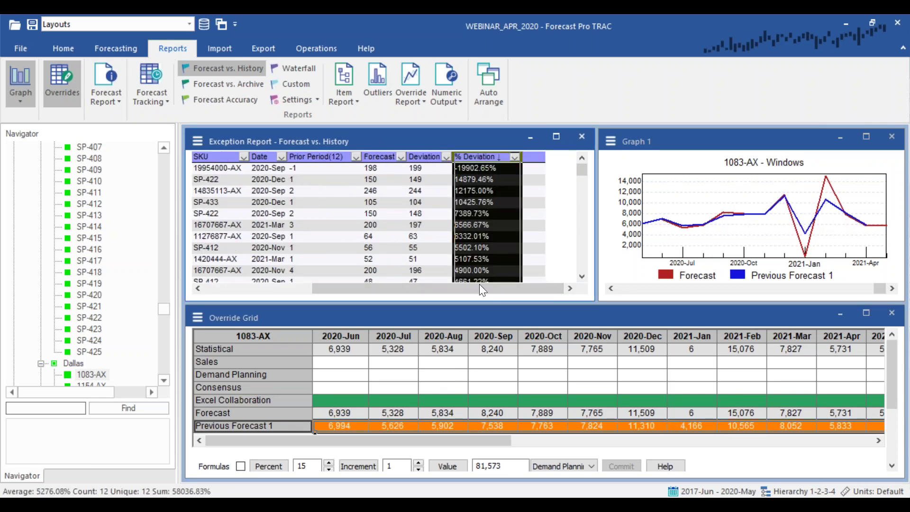
left_click(487, 171)
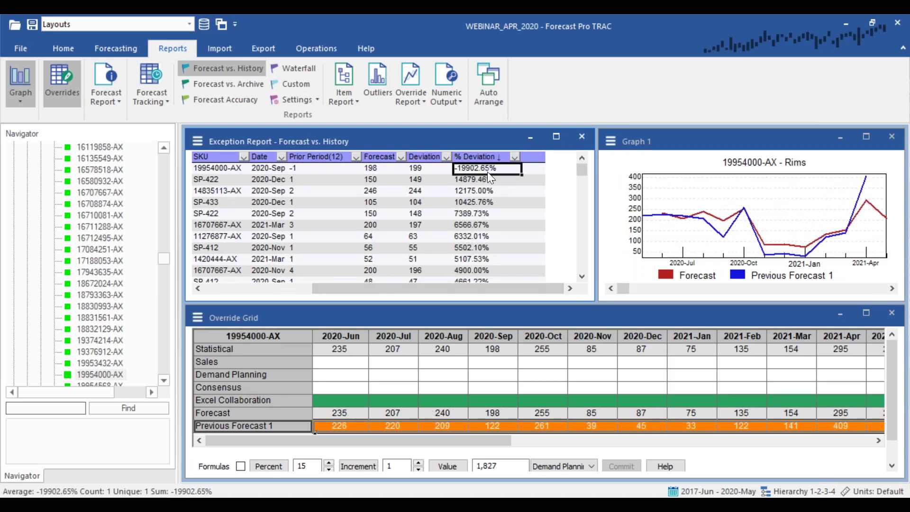
left_click(314, 168)
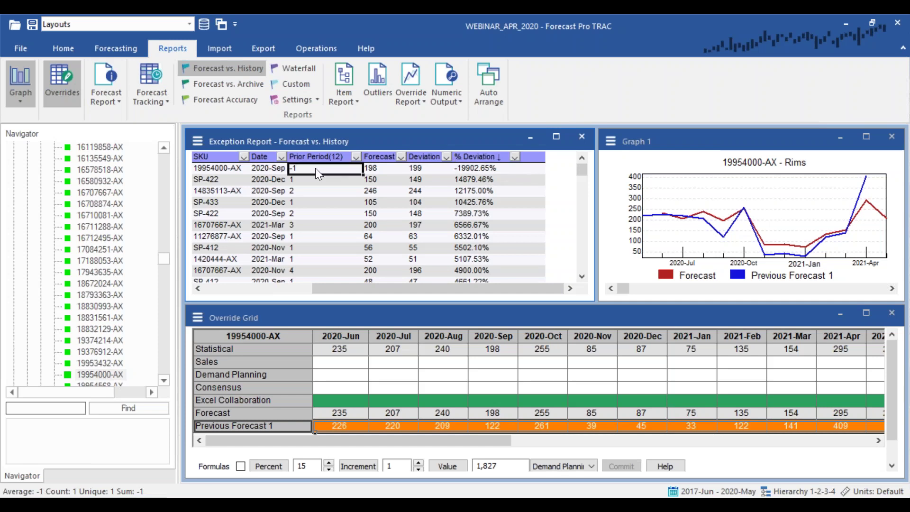
left_click(374, 170)
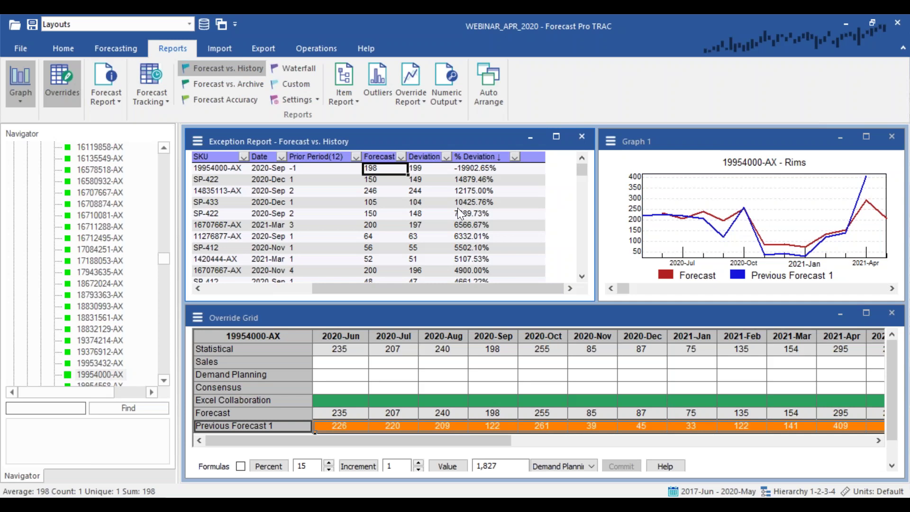
Switch to the layout "9.2 - Output" and select SKU 10008​1-AX in the Numeric Output report.
left_click(188, 21)
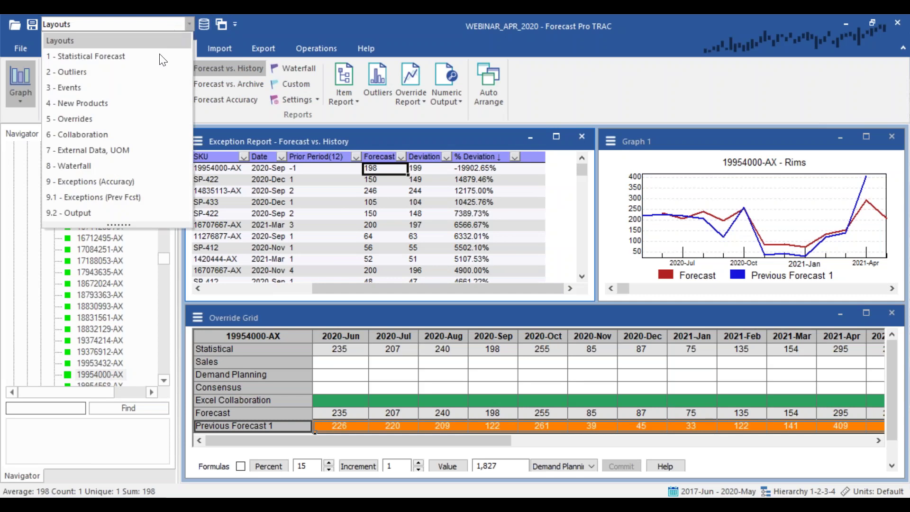
left_click(121, 207)
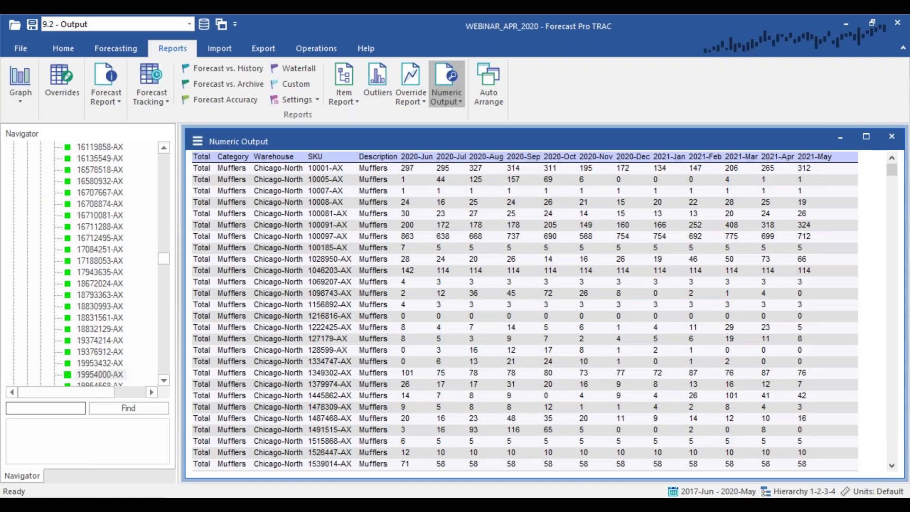
left_click(156, 24)
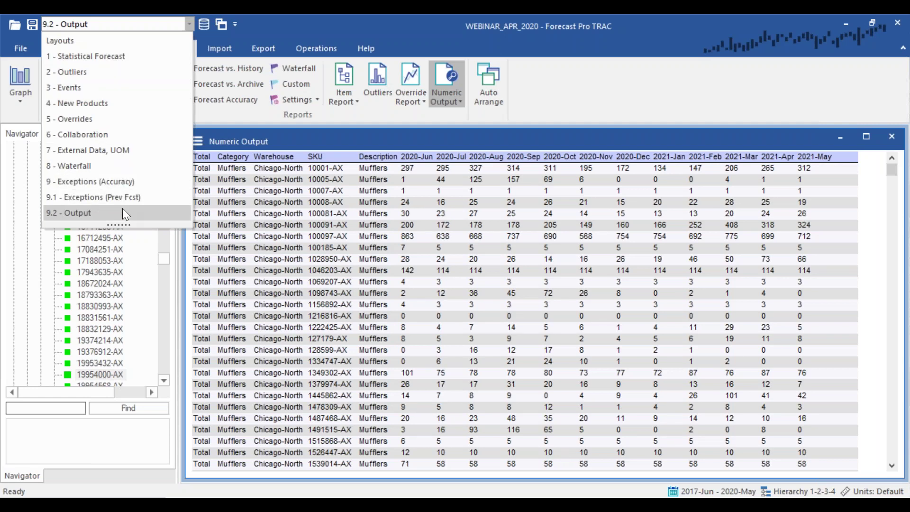
left_click(331, 217)
left_click(331, 217)
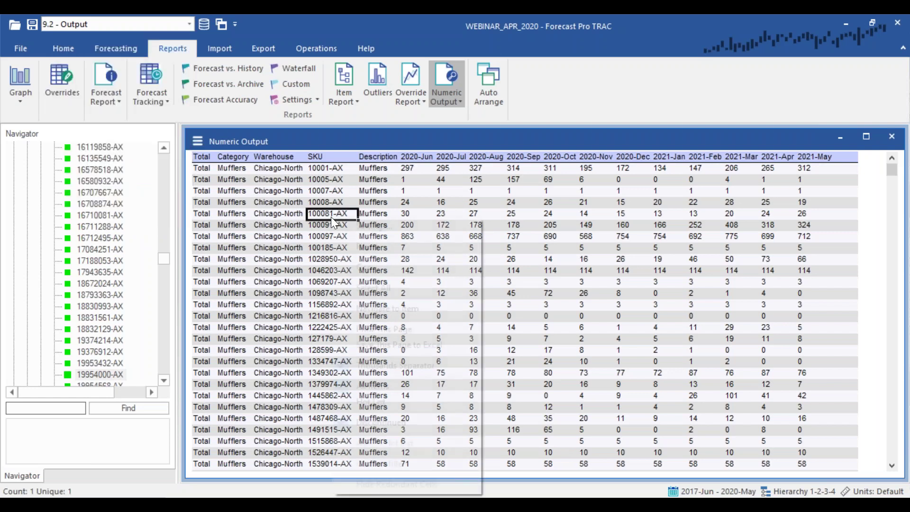
Review the Numeric Output report's options, including saving to Excel, and inspect the data mode choices in its output format settings.
right_click(332, 217)
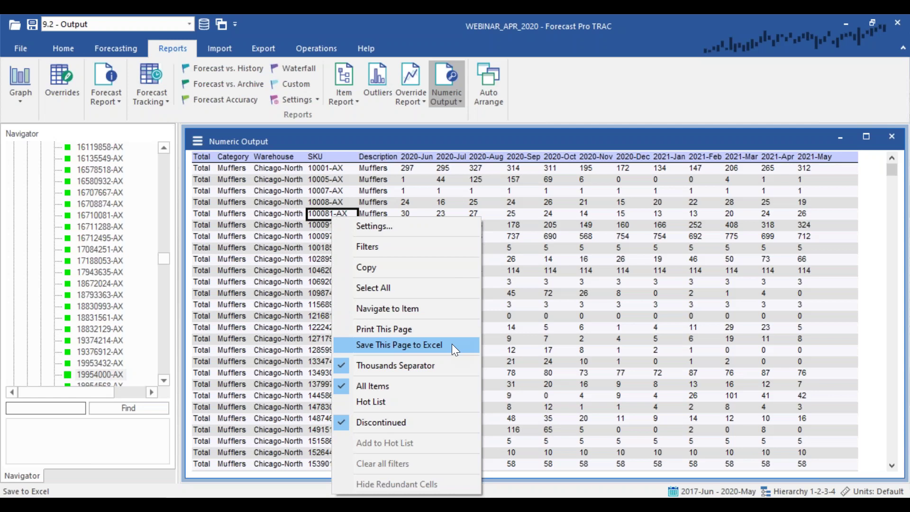
mouse_move(204, 167)
left_mouse_down()
mouse_move(336, 187)
mouse_move(752, 329)
mouse_move(835, 408)
mouse_move(346, 243)
mouse_move(204, 169)
left_mouse_up()
right_click(235, 252)
left_click(294, 230)
left_click_drag(402, 118, 247, 42)
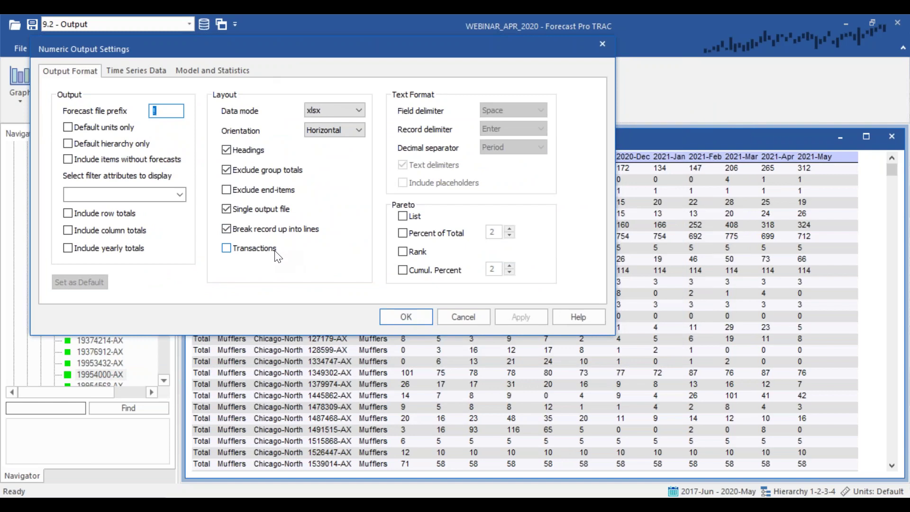
left_click(315, 111)
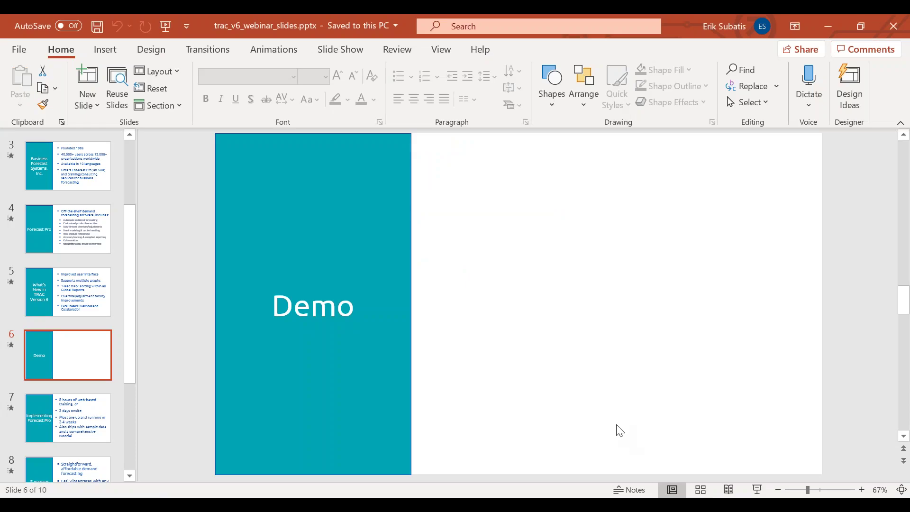
Switch to PowerPoint, start the slide show at the "Demo" slide and advance to the "Implementing Forecast Pro" slide.
left_click(758, 490)
key("Right")
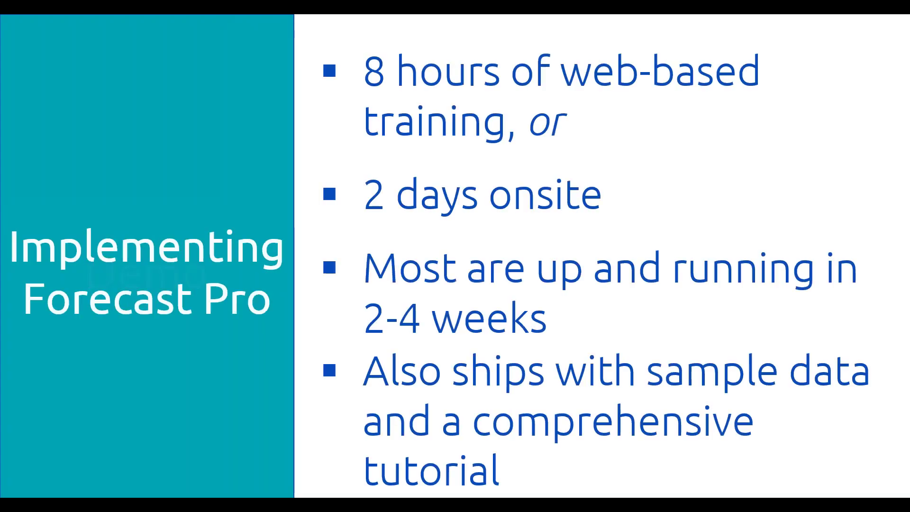